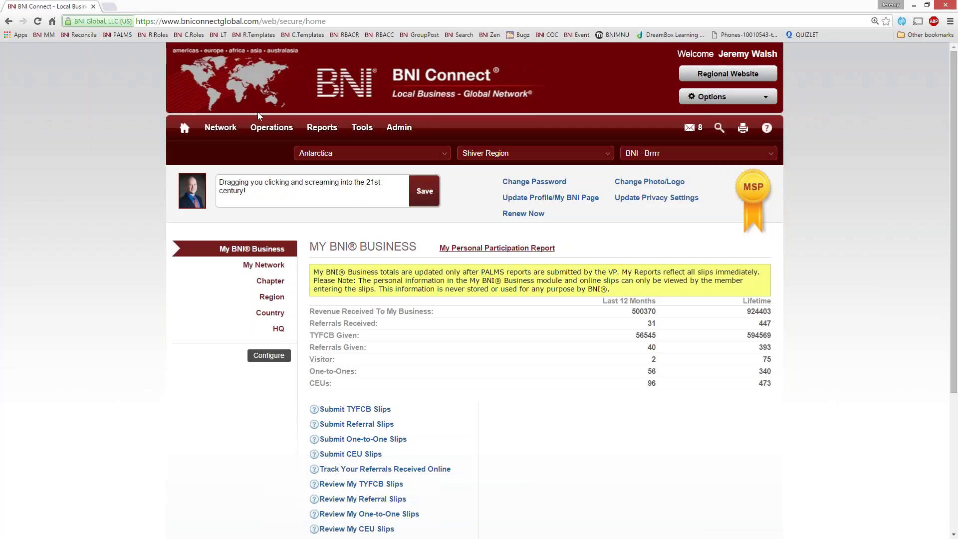
Open the Chapter-level Operations page for the BNI - Brrrr chapter.
mouse_move(271, 129)
click(264, 205)
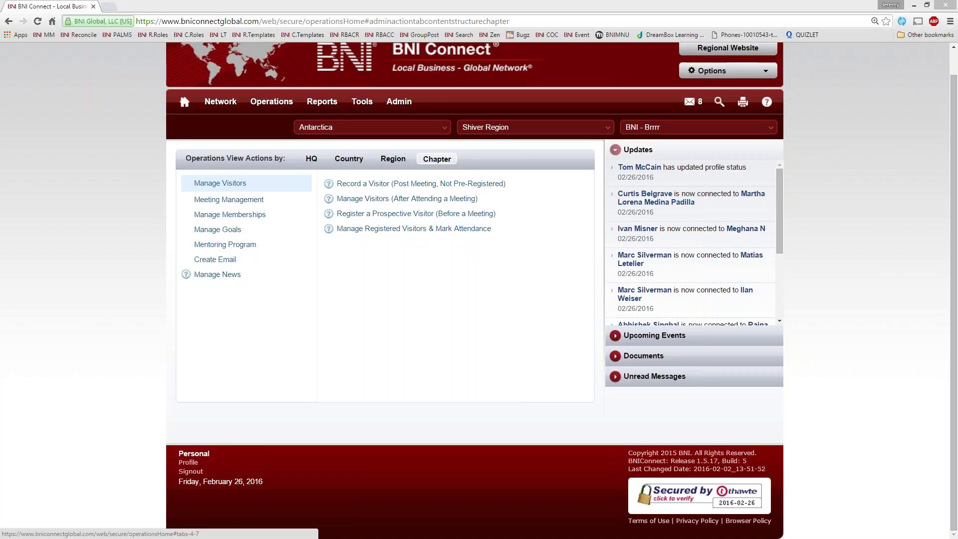
Show the Create Email options, then view, select and close the Email My Chapter address list.
click(215, 259)
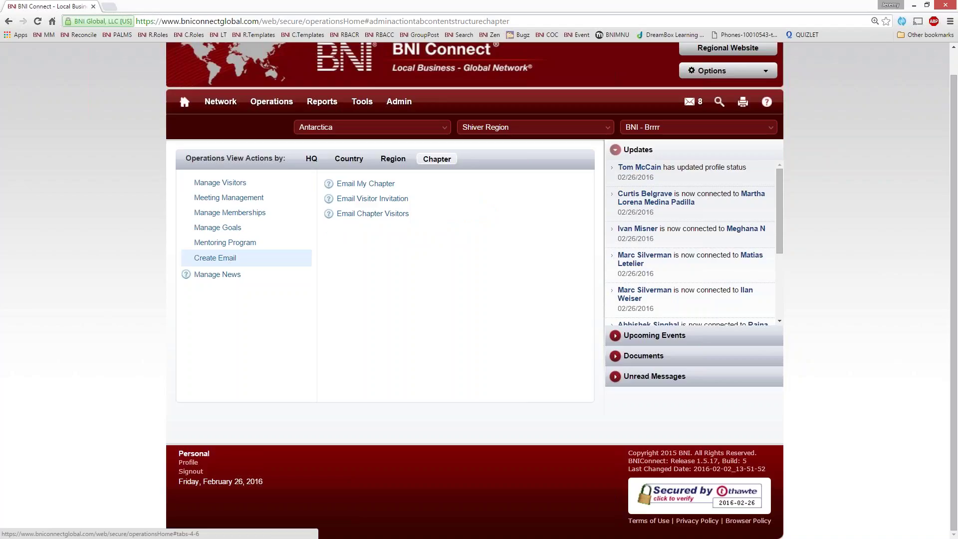
click(356, 186)
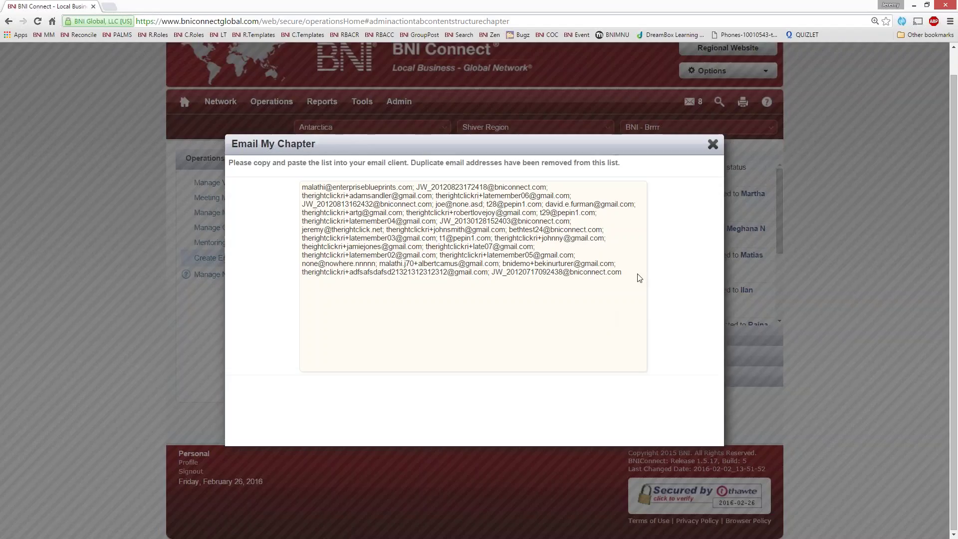
drag(637, 276, 319, 176)
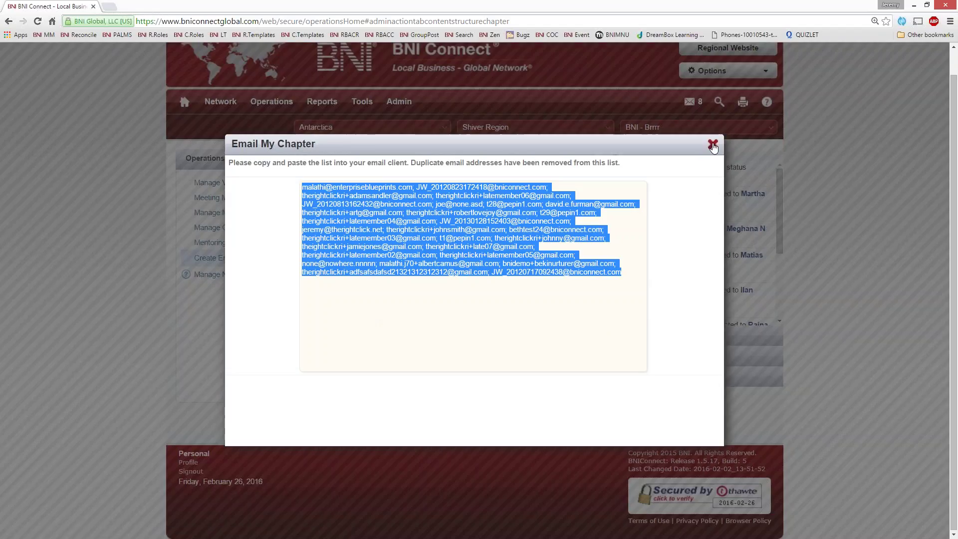
click(713, 145)
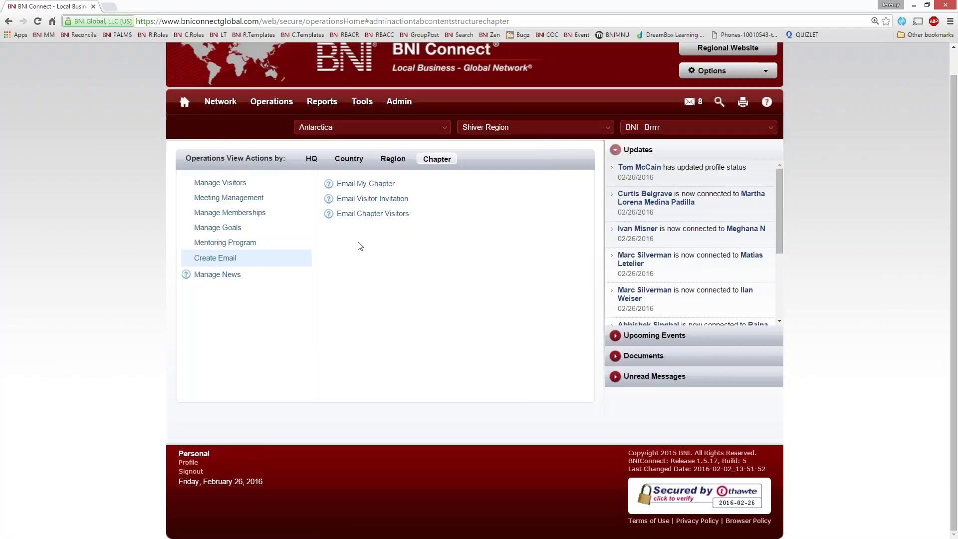
Open the blank Email Visitor Invitation form from the Create Email options.
click(359, 199)
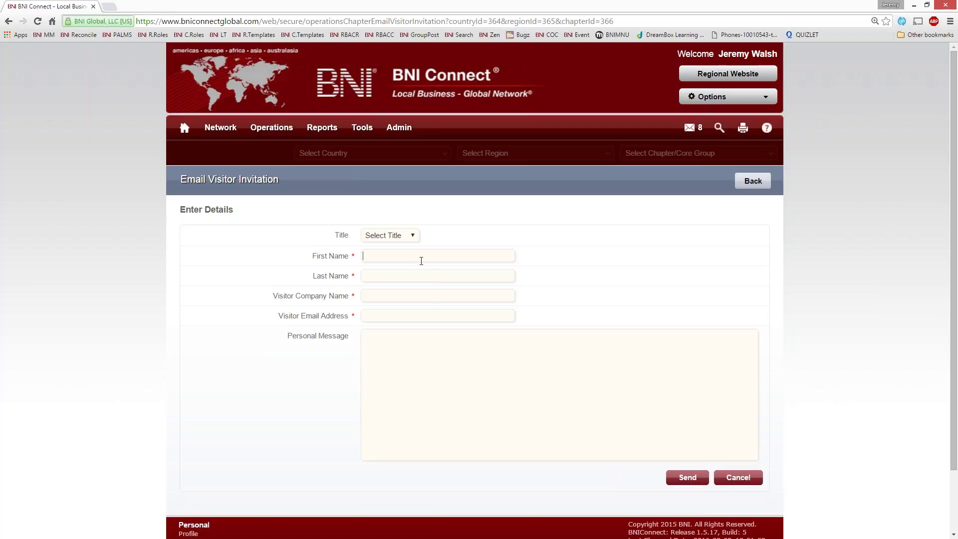
Enter the visitor's first and last name and the company BNI.
click(421, 261)
key(Tab)
key(Tab)
text(BNI)
Add the visitor's e-mail address, fix the last name, and write the Chamber networking event message.
key(Tab)
key(Down)
key(Tab)
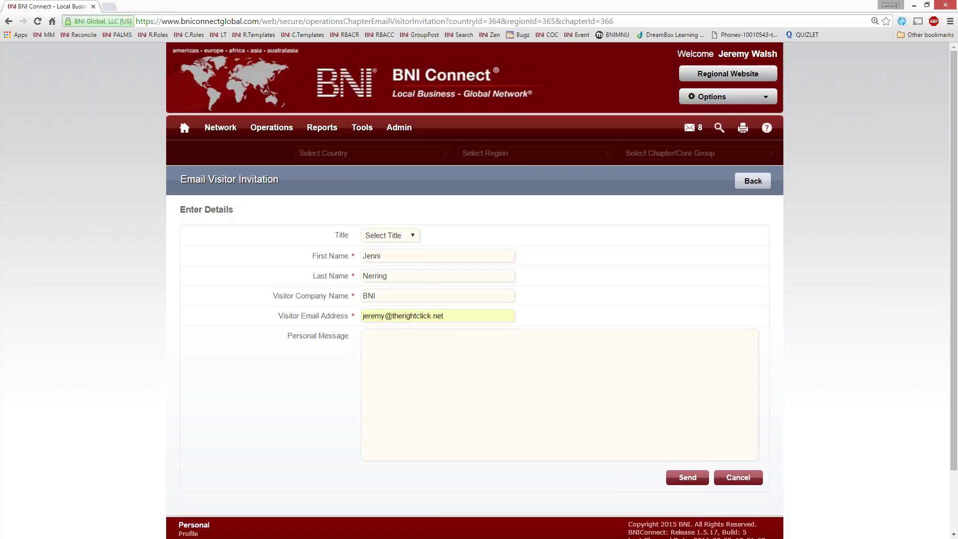
key(BackSpace)
click(740, 374)
text(It was great meeting you at the Chamber n)
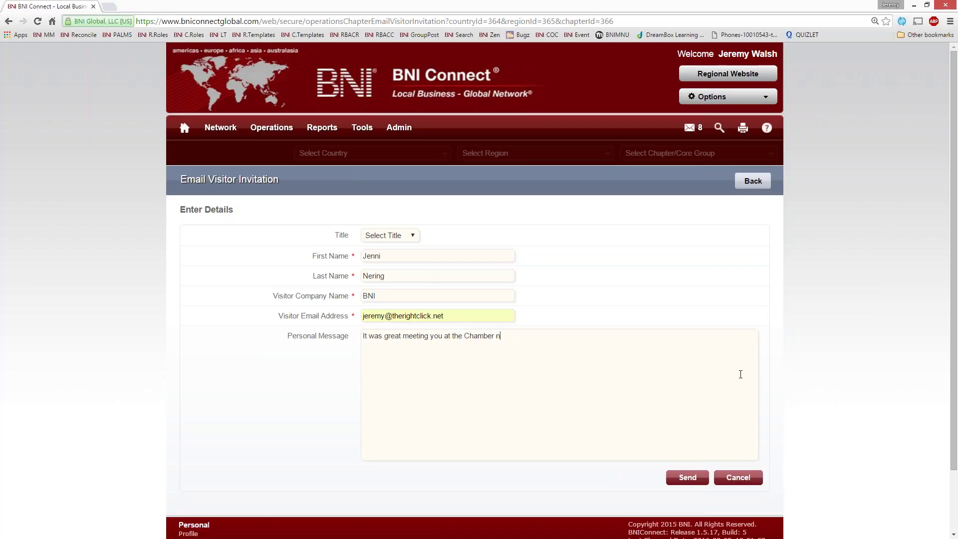
text(etworking event, I would love to introduce y)
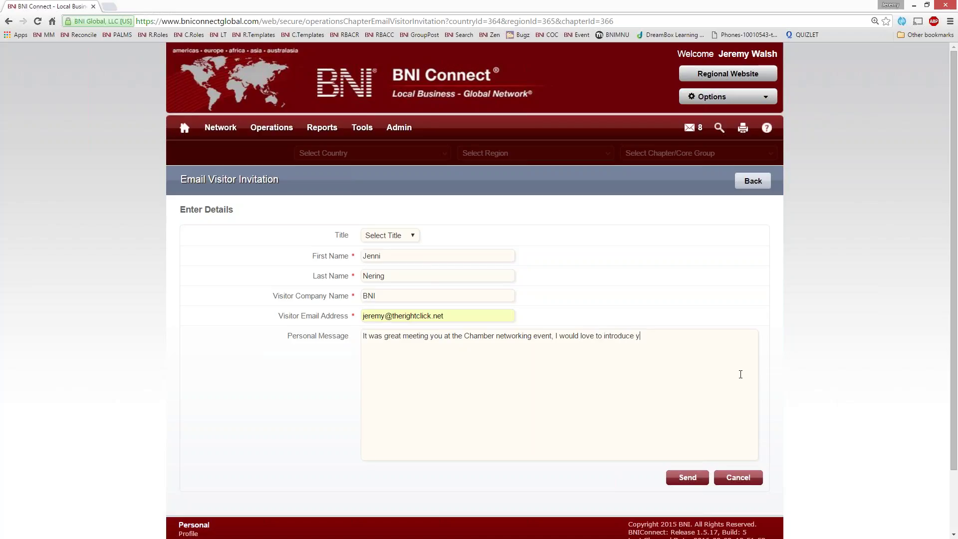
text(ou to my referral team!)
Send the completed visitor invitation.
click(688, 478)
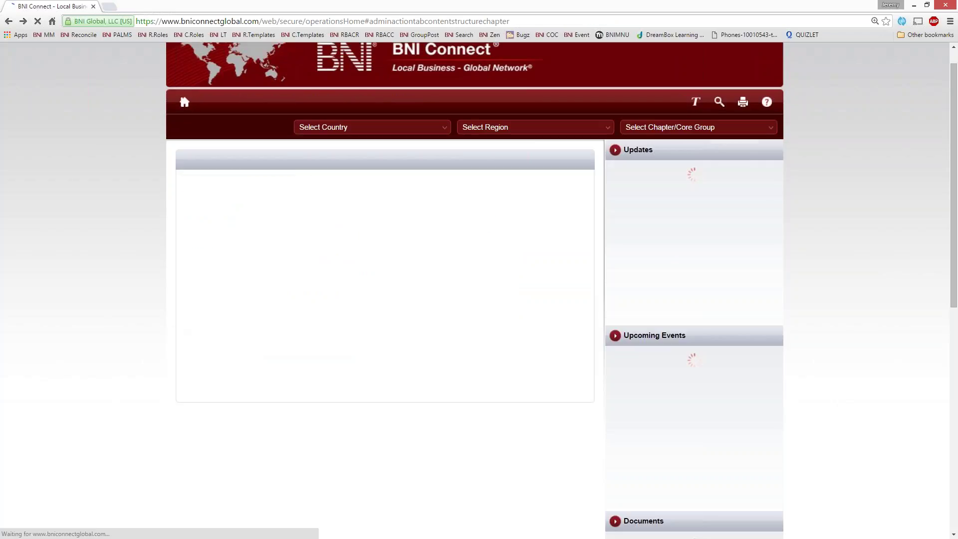
Bring up the BNI invitation e-mail in its own Outlook window, shifted slightly right.
mouse_move(272, 101)
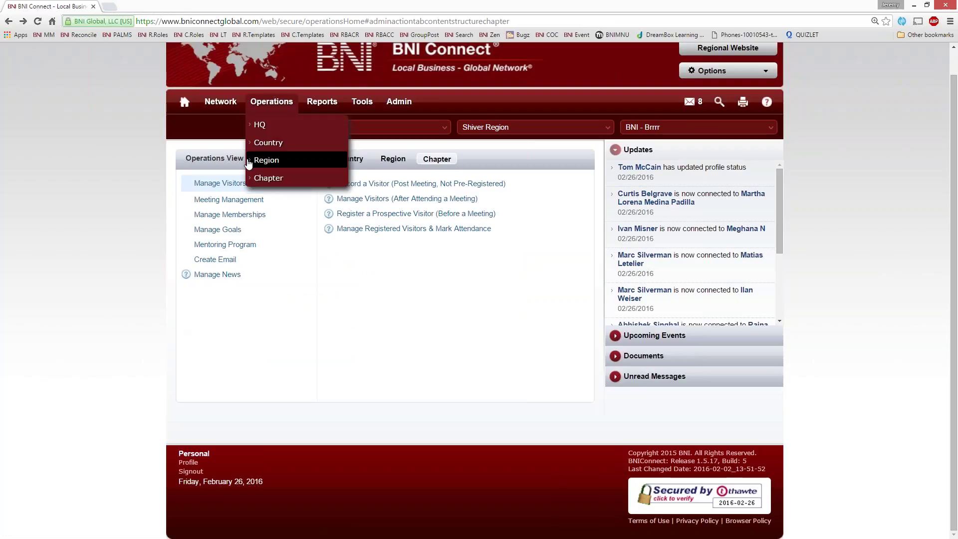
key(alt+Tab)
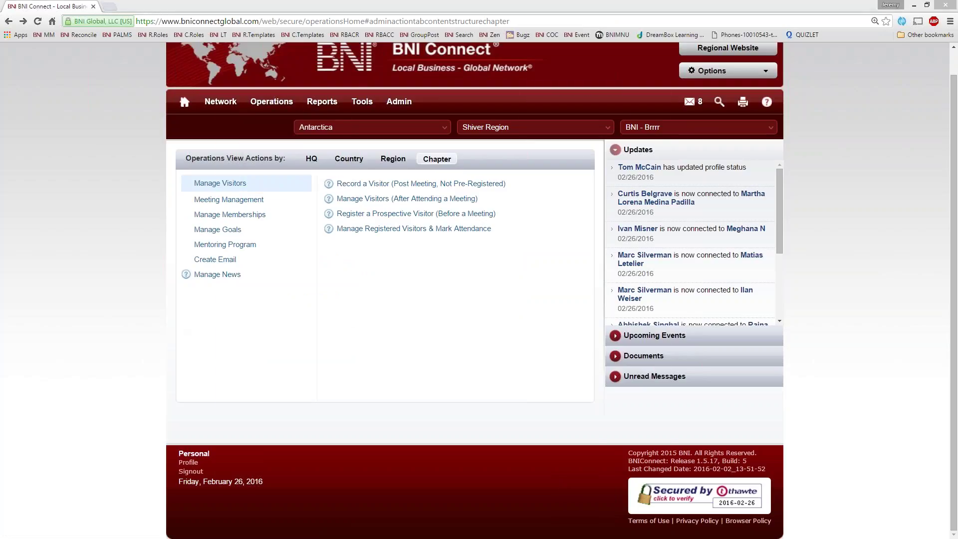
drag(459, 66, 514, 69)
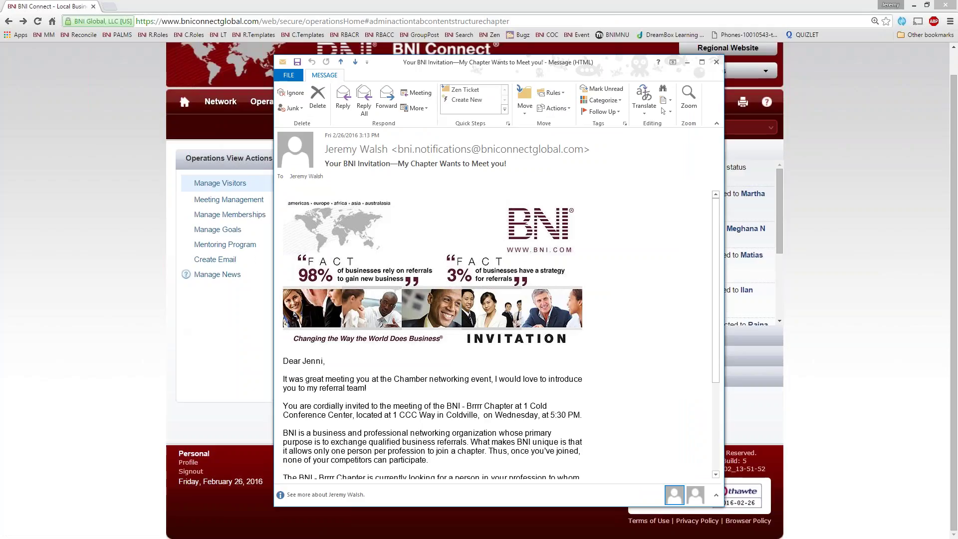
scroll(290, 289, down, 5)
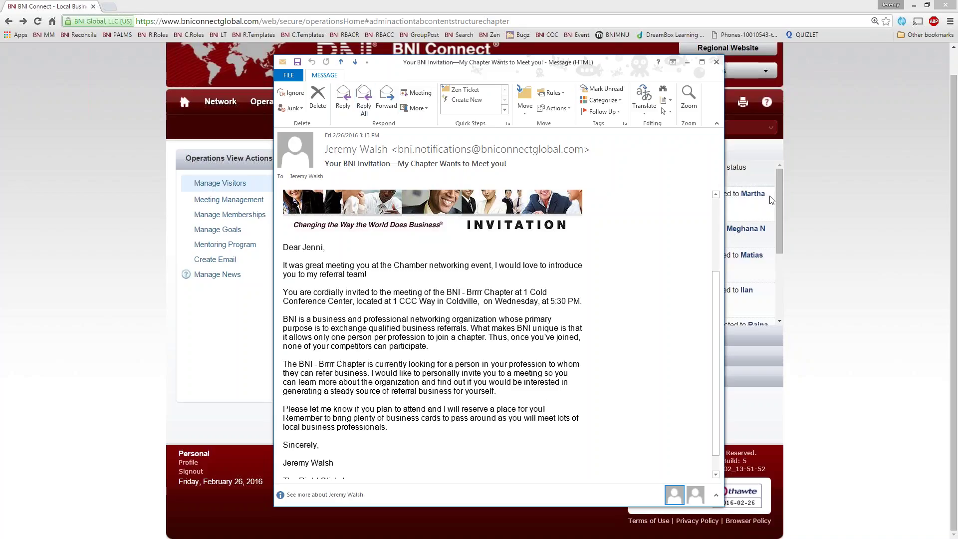
Forward the invitation and delete the signature and forwarded-message header from the body.
click(387, 100)
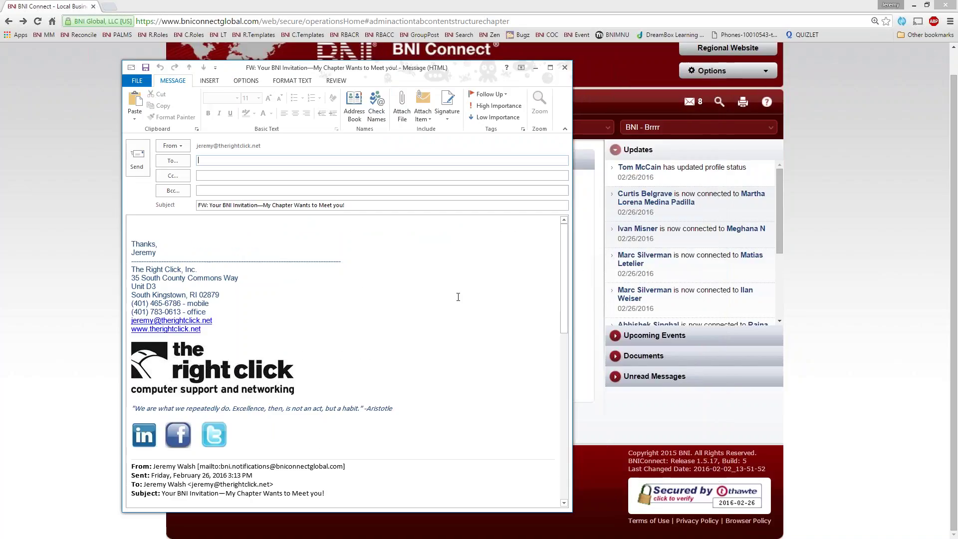
click(269, 430)
scroll(268, 430, down, 3)
scroll(269, 430, up, 3)
key(ctrl+a)
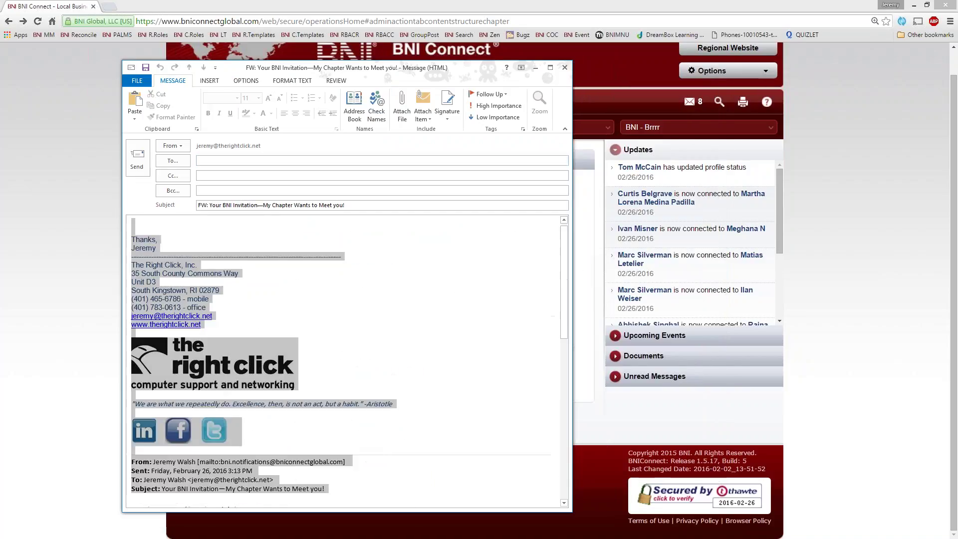
key(Delete)
scroll(388, 316, down, 5)
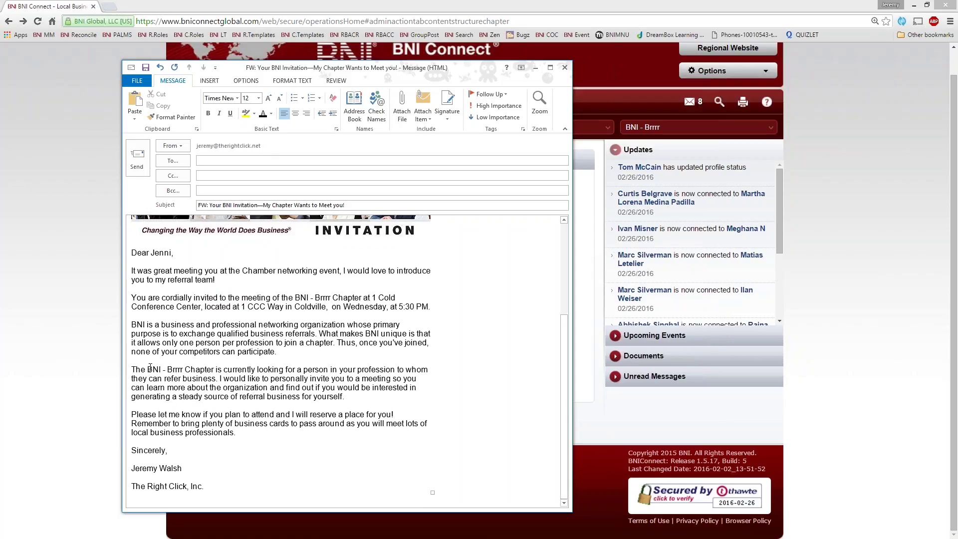
Delete the sentence about the chapter seeking your profession and add ', March 1st' after Wednesday.
drag(131, 370, 219, 379)
key(Delete)
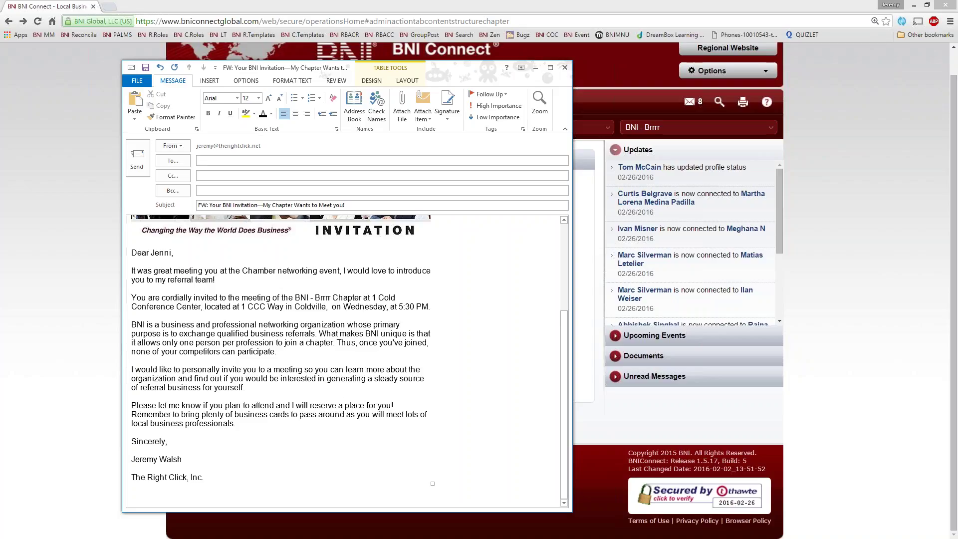
text(, March 1)
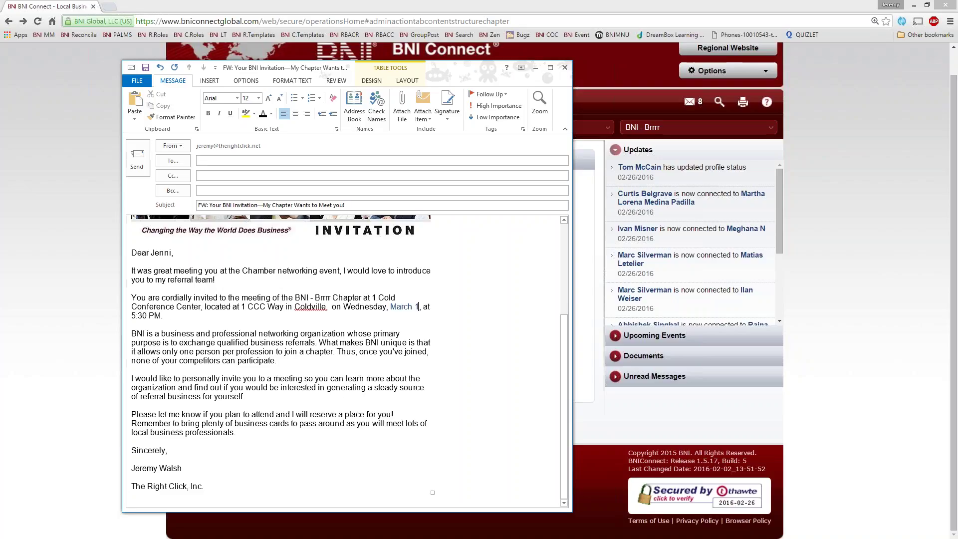
text(st)
Review the added date, then close the forward draft without saving.
drag(427, 306, 390, 307)
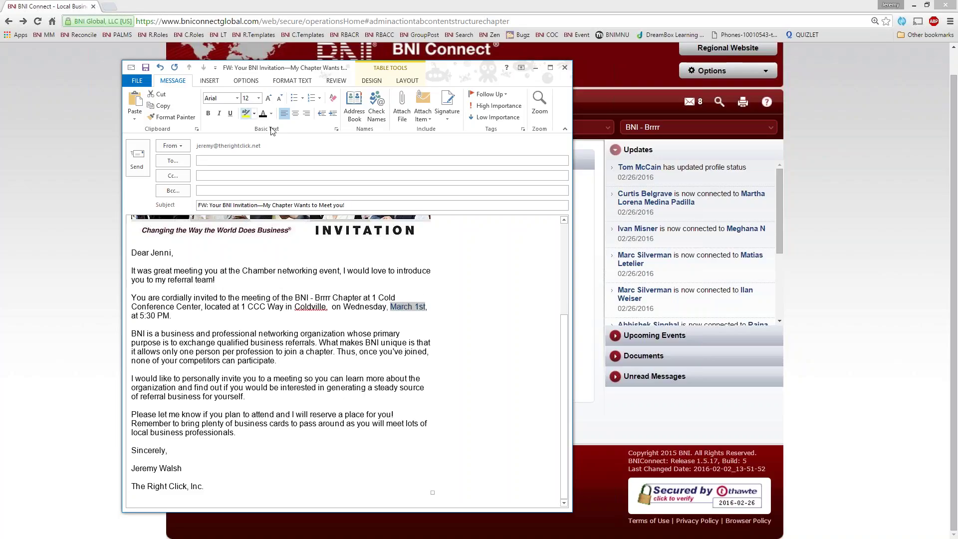
click(277, 341)
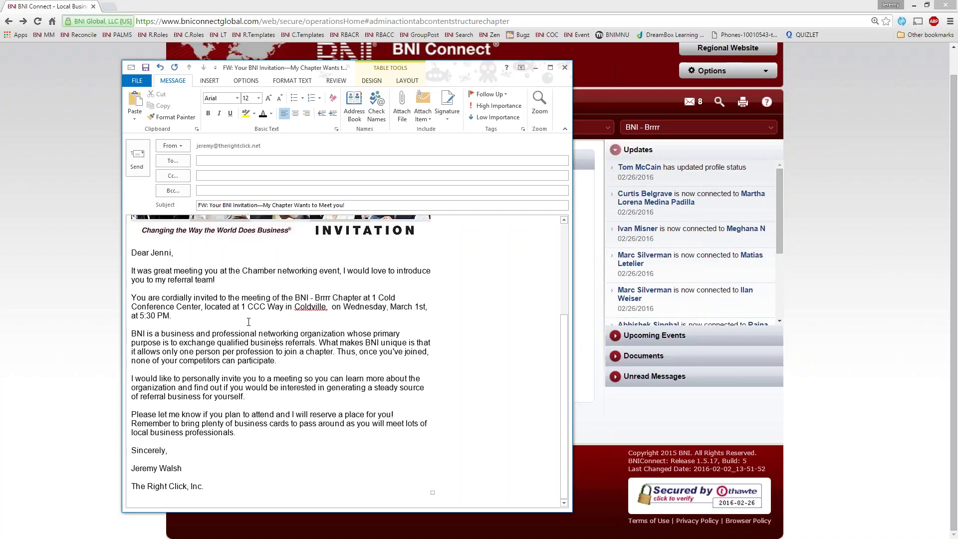
click(564, 67)
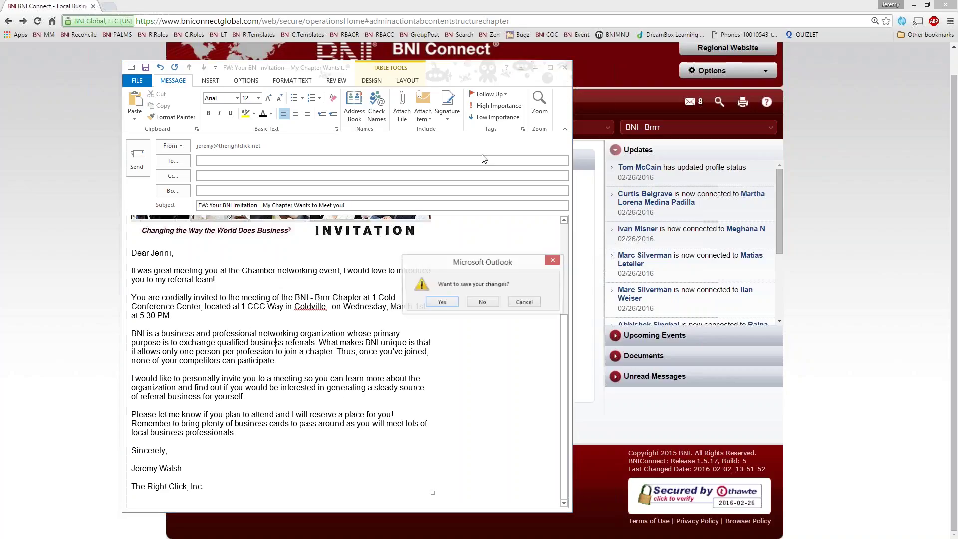
click(482, 303)
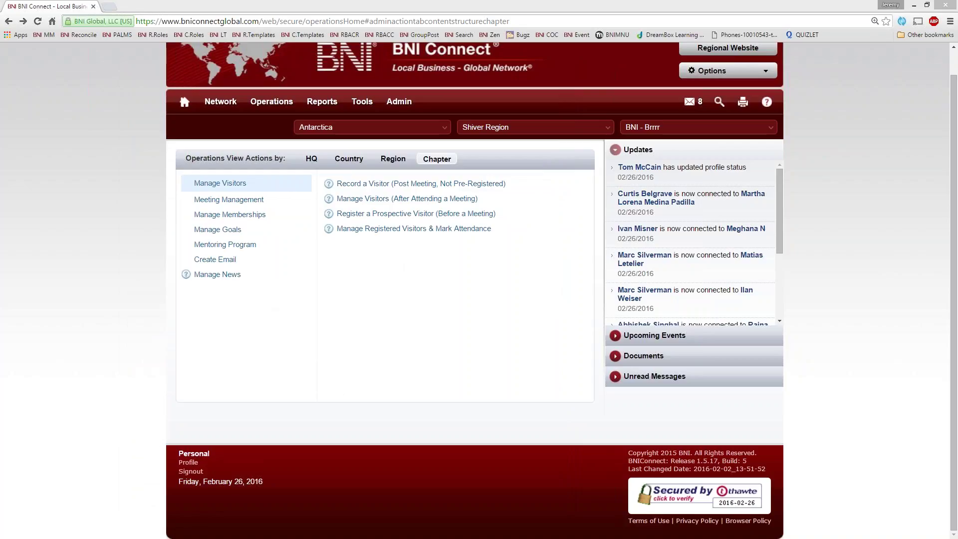
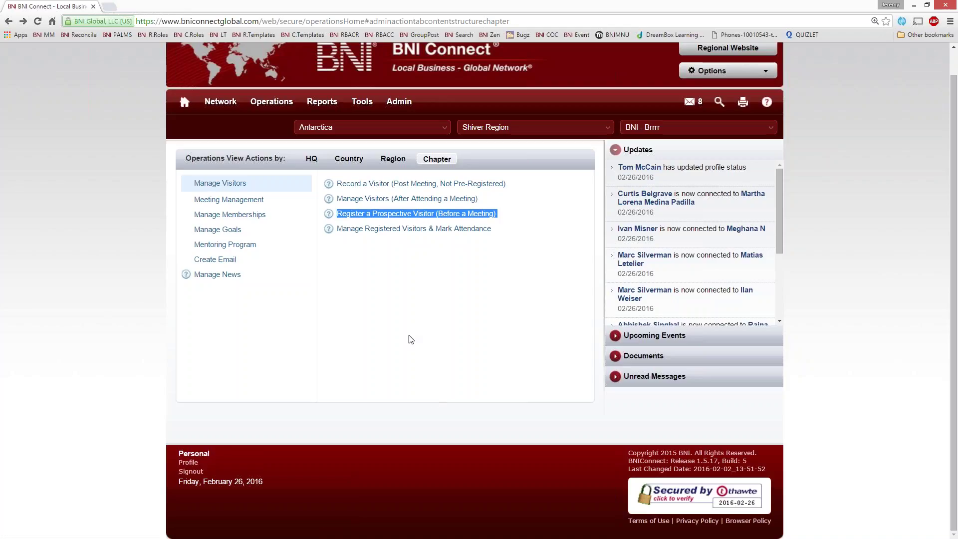
Begin a prospective visitor registration with profession Computer and specialty Computer Sales.
click(416, 215)
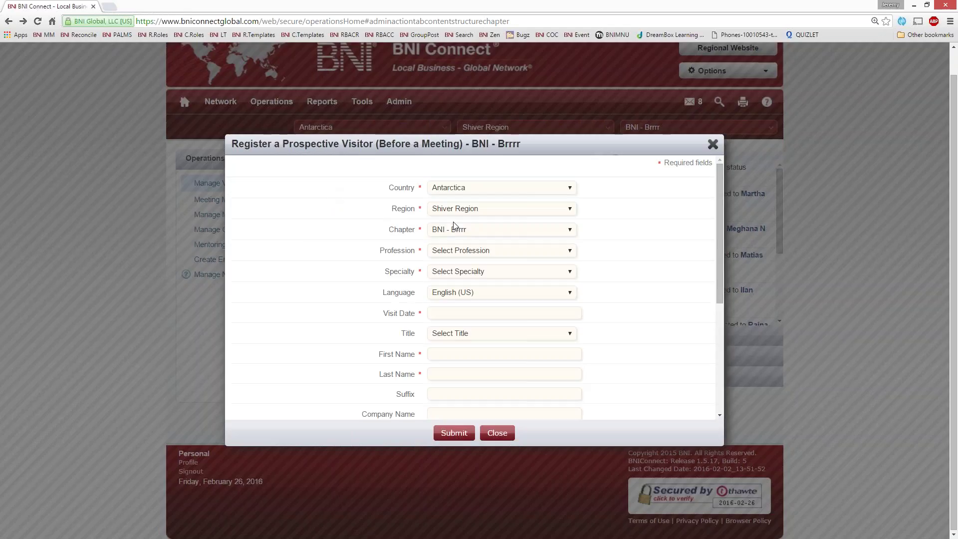
click(452, 253)
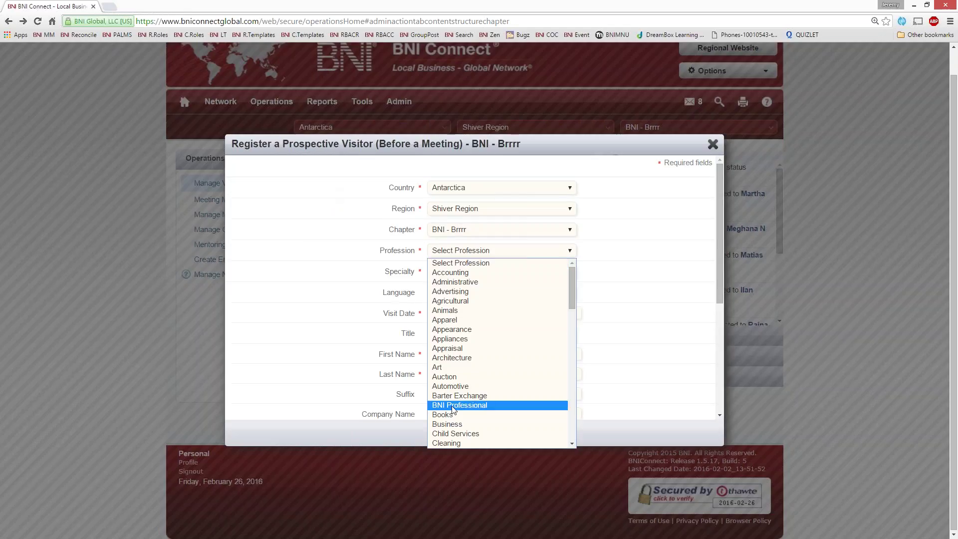
scroll(456, 384, down, 3)
click(462, 335)
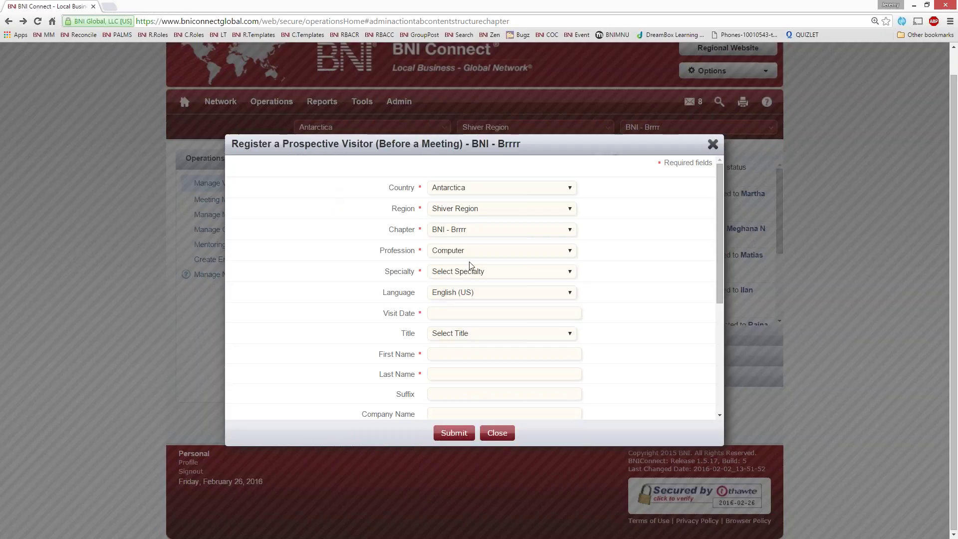
click(469, 272)
click(487, 334)
Set the visit date to 03/02/2016 in the calendar.
scroll(494, 352, down, 1)
click(458, 265)
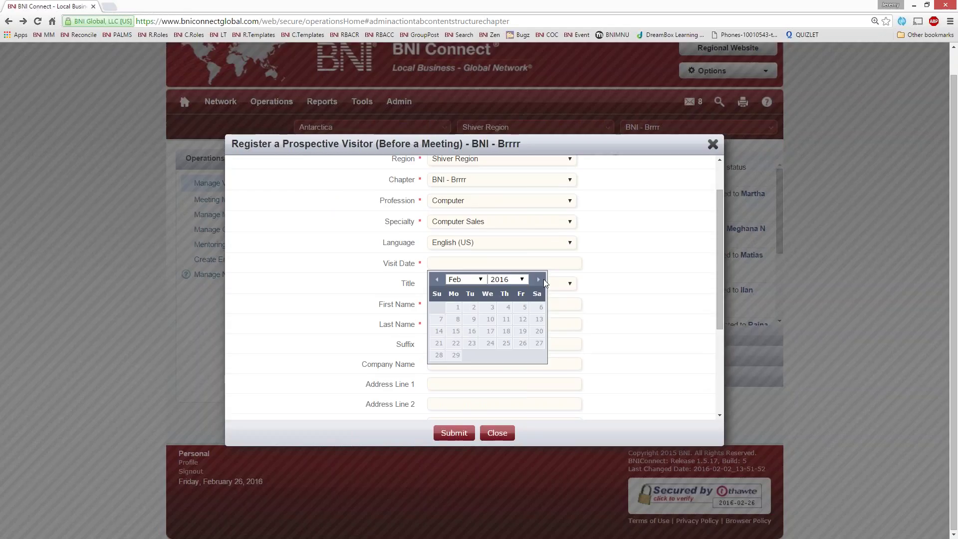
click(539, 279)
click(435, 280)
click(539, 281)
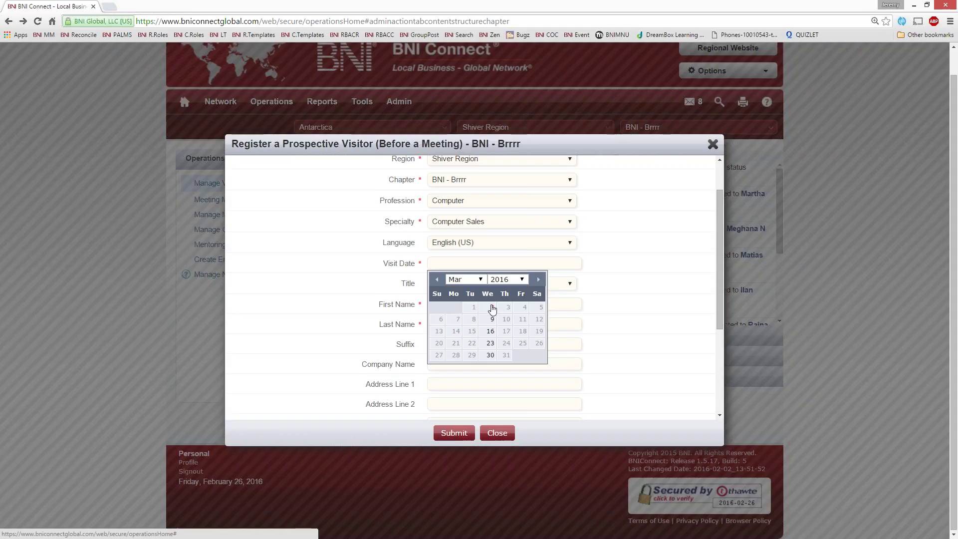
click(492, 307)
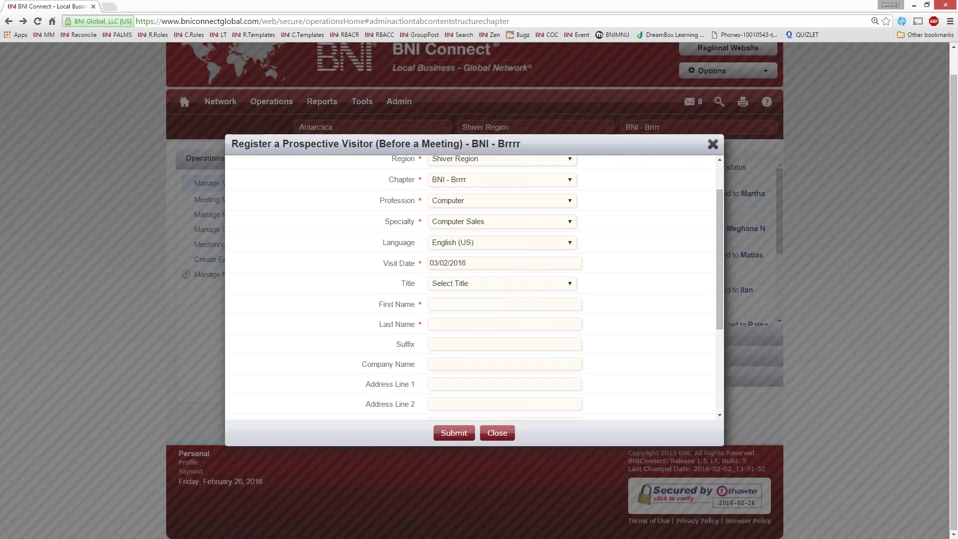
Enter the visitor's first and last name, company BNI and street address.
click(442, 304)
key(Tab)
text(BNI1)
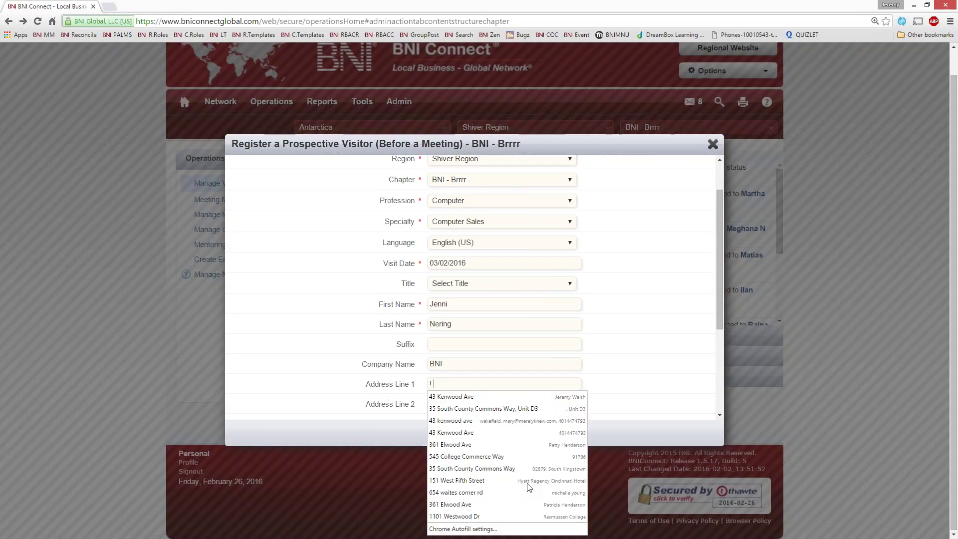
text( BNI Way)
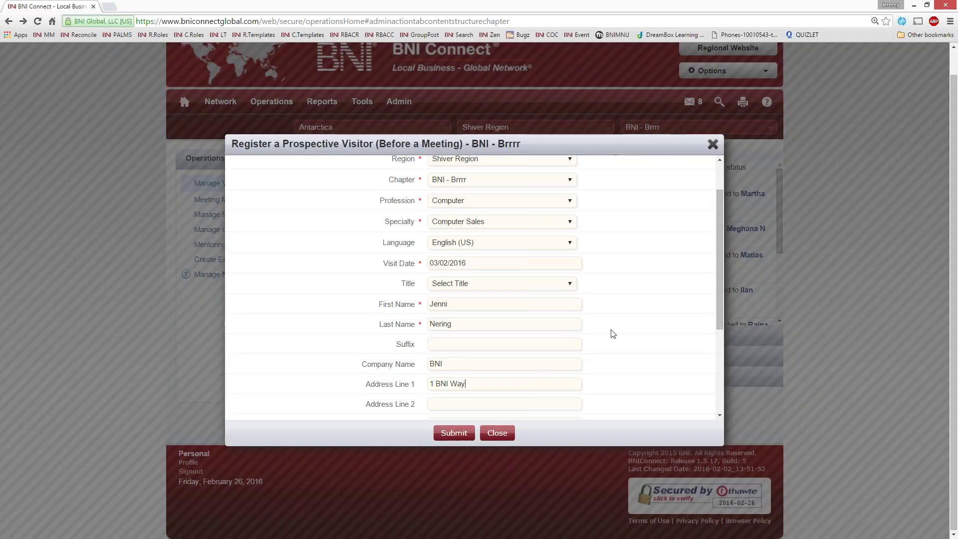
Fill in city Hereville, state CT, and the visitor's phone number and e-mail.
scroll(613, 333, down, 1)
scroll(612, 333, down, 3)
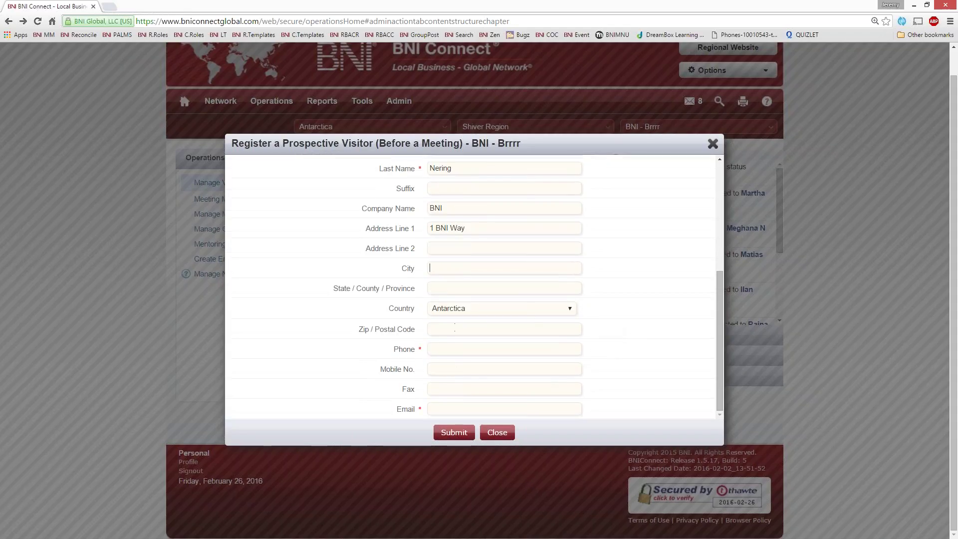
text(Hereville)
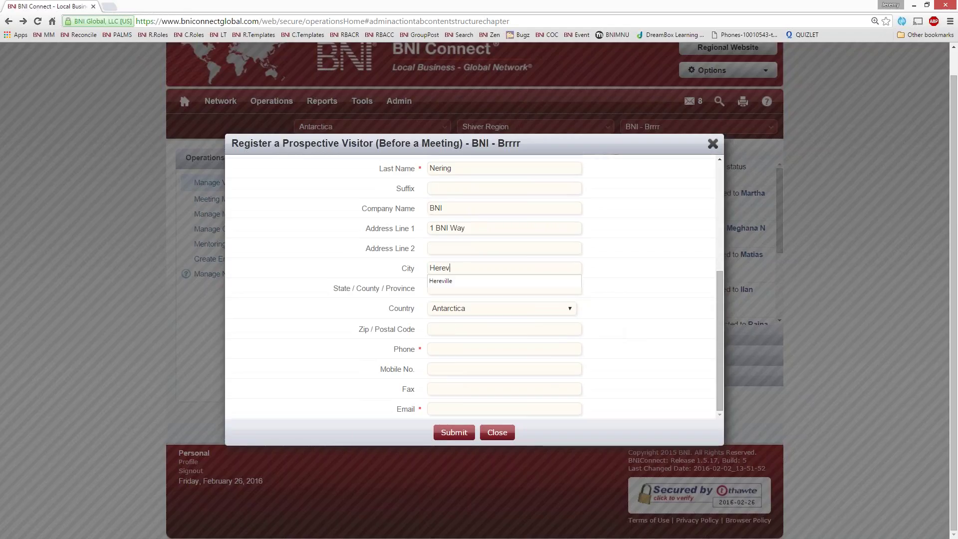
key(Tab)
text(CT)
text(0123456789)
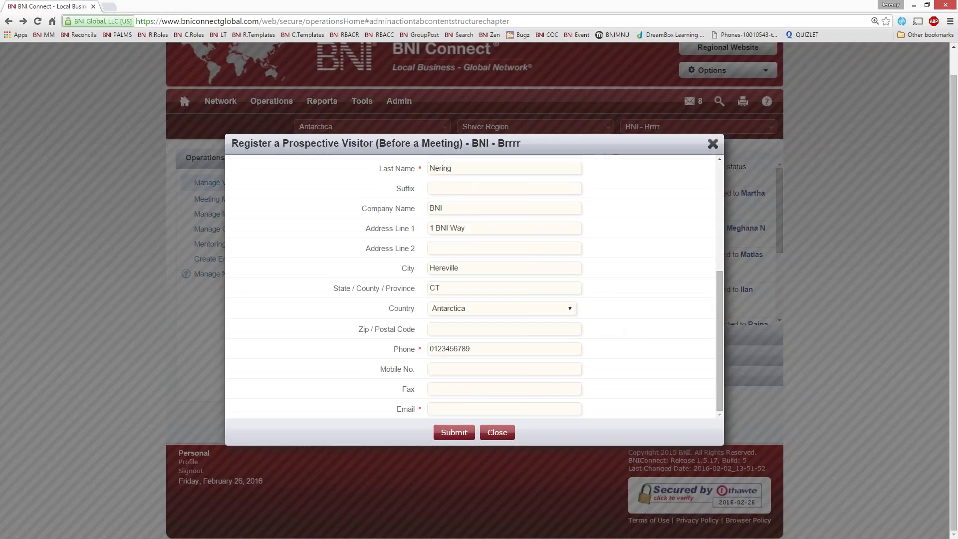
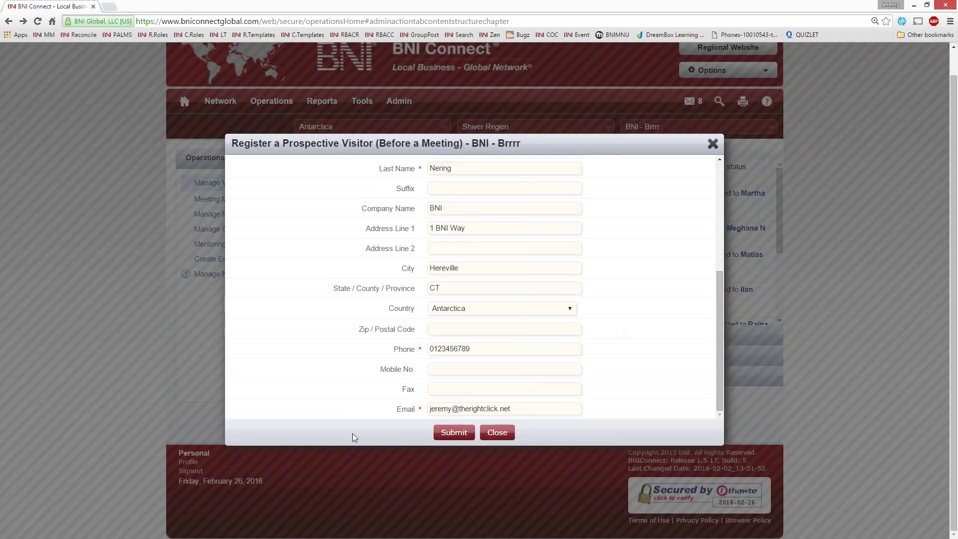
Submit the prospective visitor registration for BNI - Brrrr.
click(443, 433)
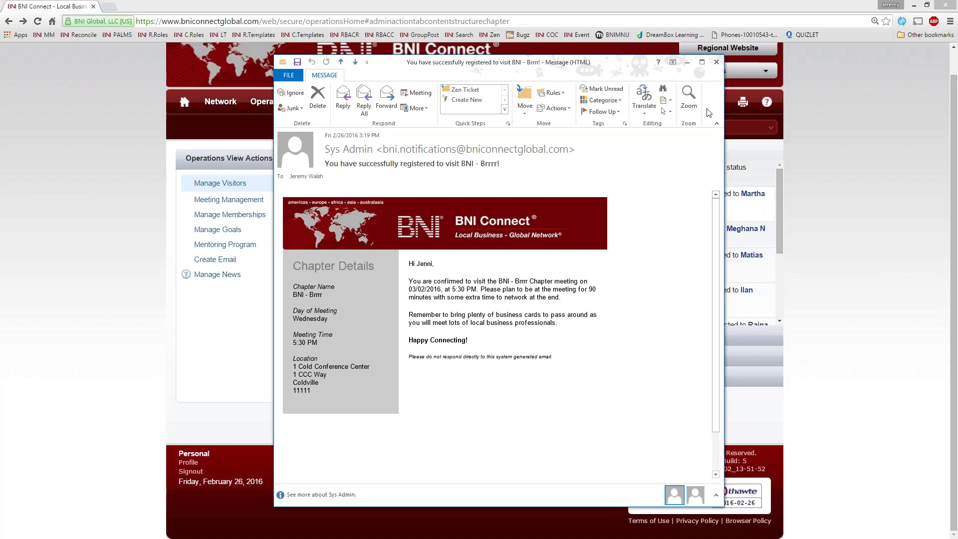
Close the confirmation e-mail, highlight the phone number in the visitor notification, then close it.
click(716, 62)
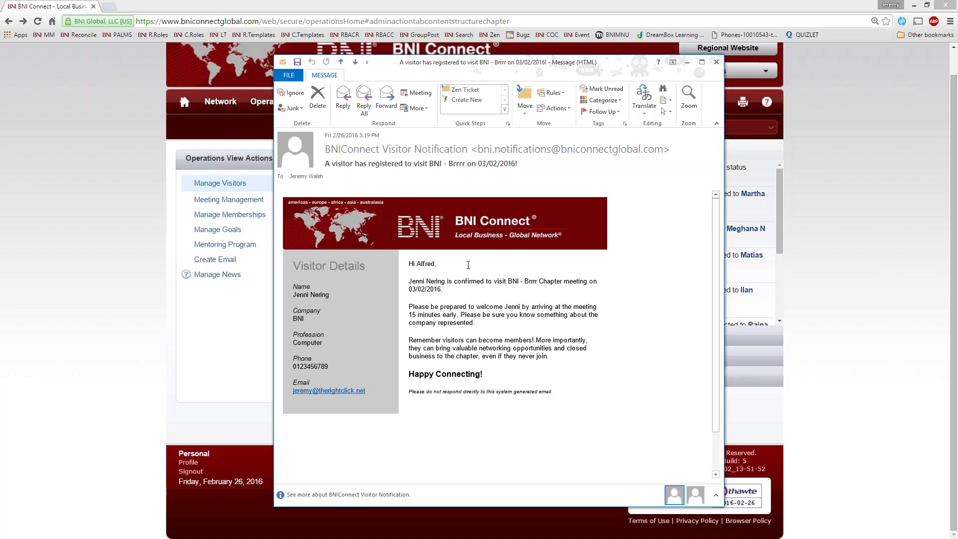
drag(339, 367, 292, 367)
click(716, 62)
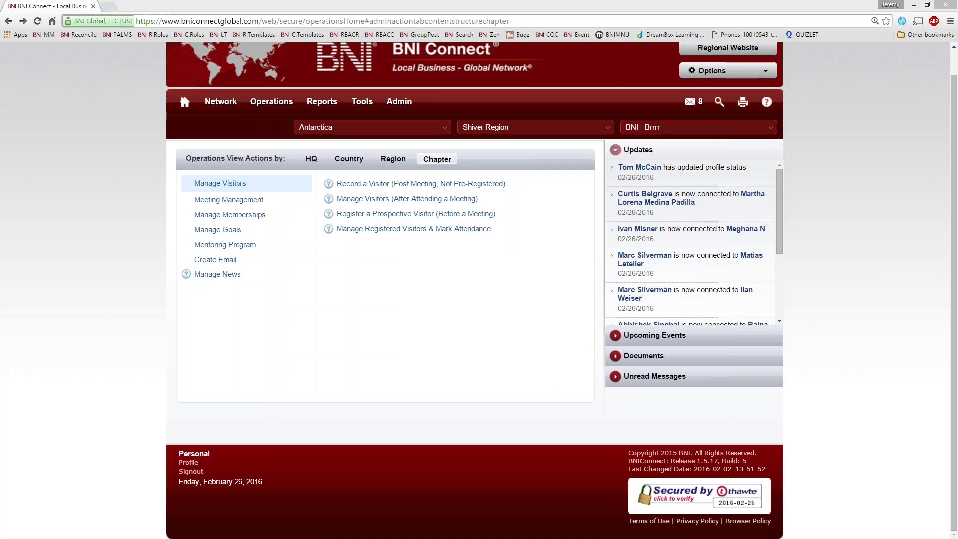
Load socalbni.com in a new browser tab.
click(109, 6)
click(74, 7)
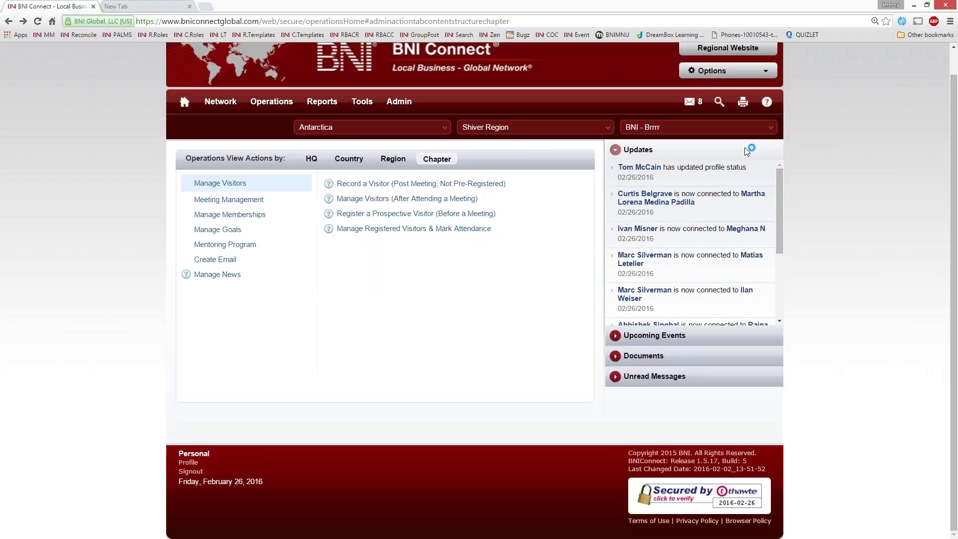
mouse_move(718, 61)
scroll(722, 58, up, 1)
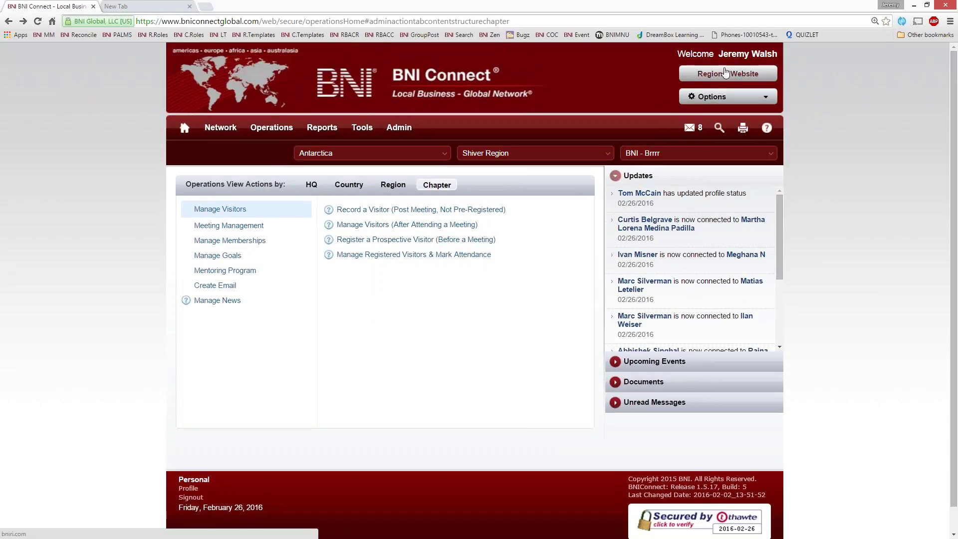
click(129, 7)
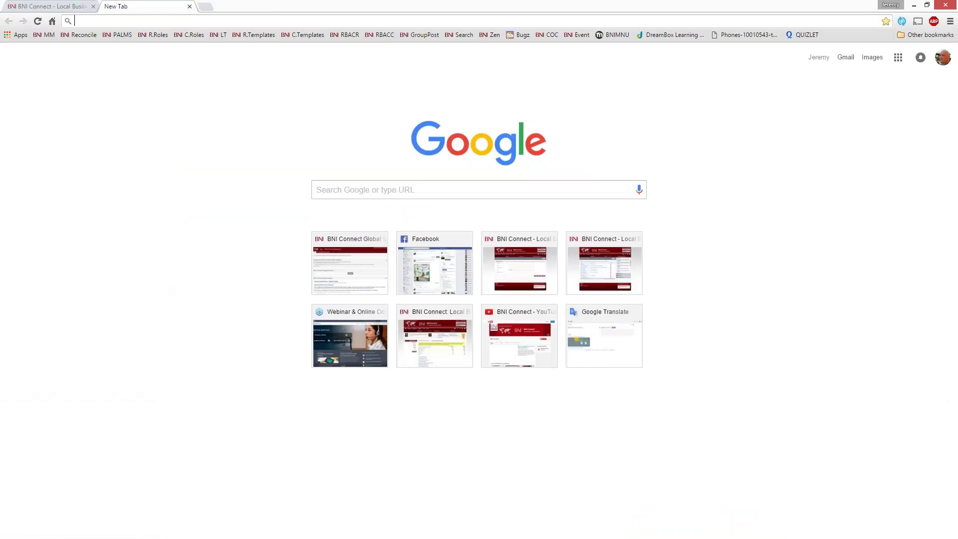
text(socalbni.com)
key(Return)
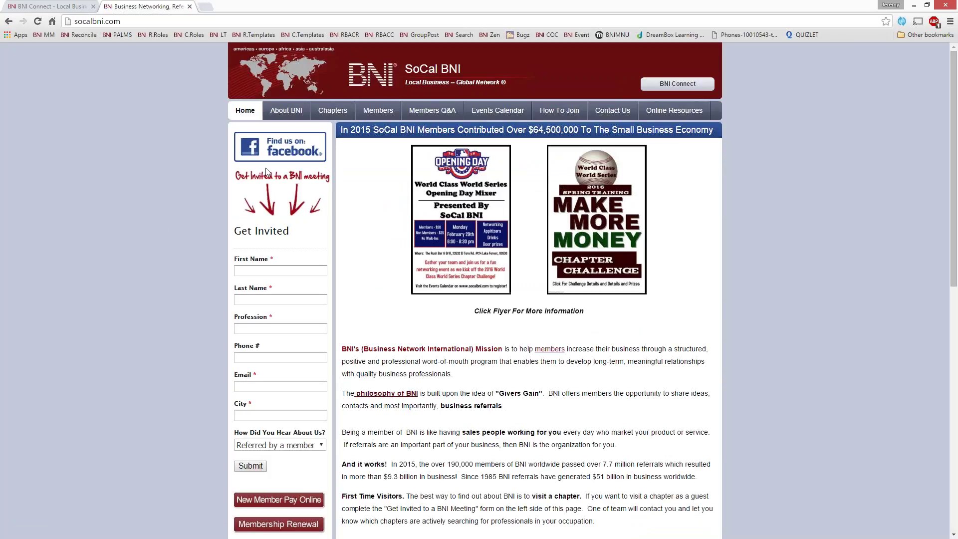
Go from the chapter directory to Coast Professionals BNI's site and its visitor form.
click(332, 110)
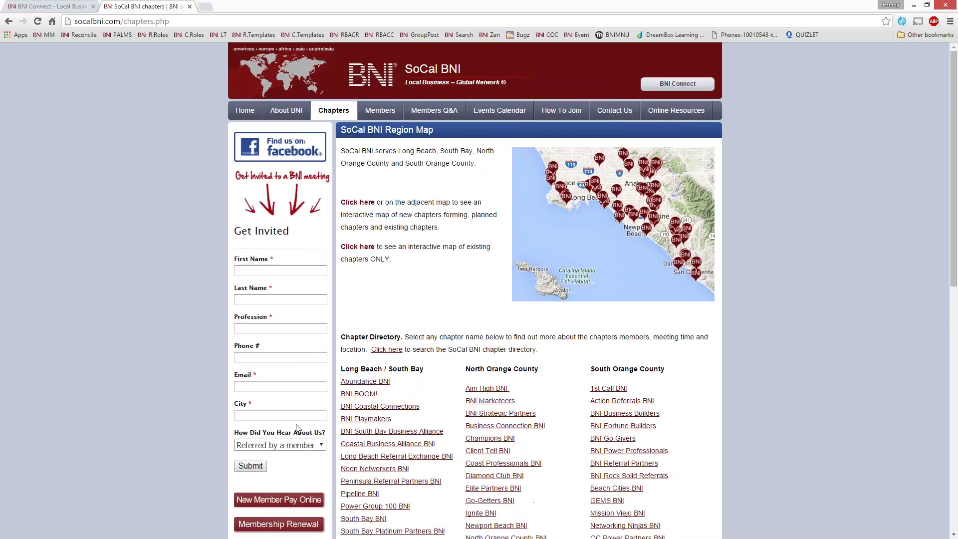
scroll(188, 412, down, 5)
scroll(437, 368, up, 4)
scroll(438, 368, down, 3)
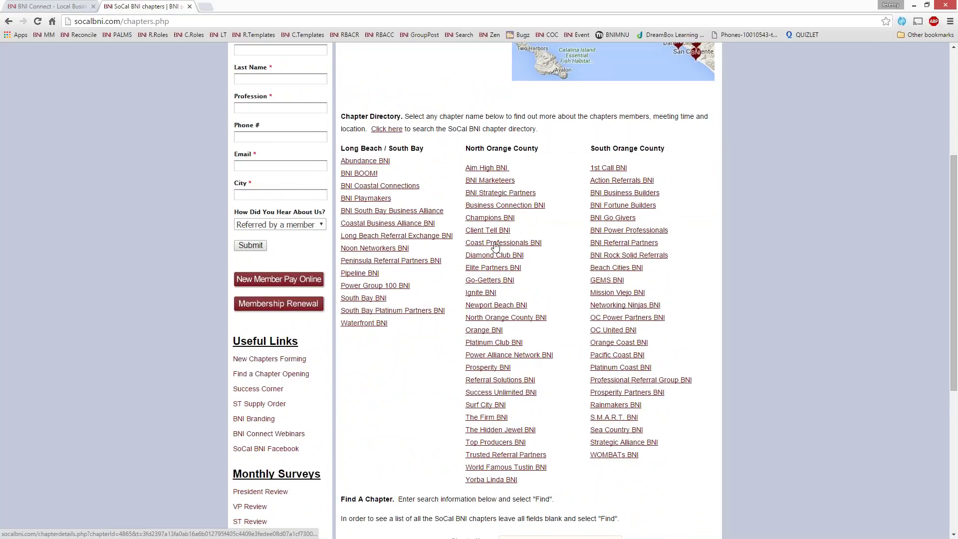
click(495, 243)
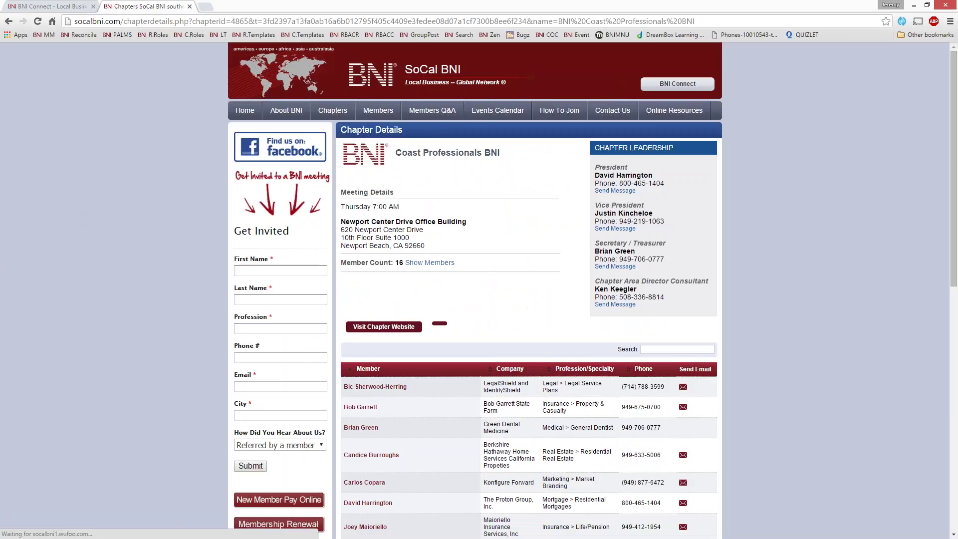
click(384, 327)
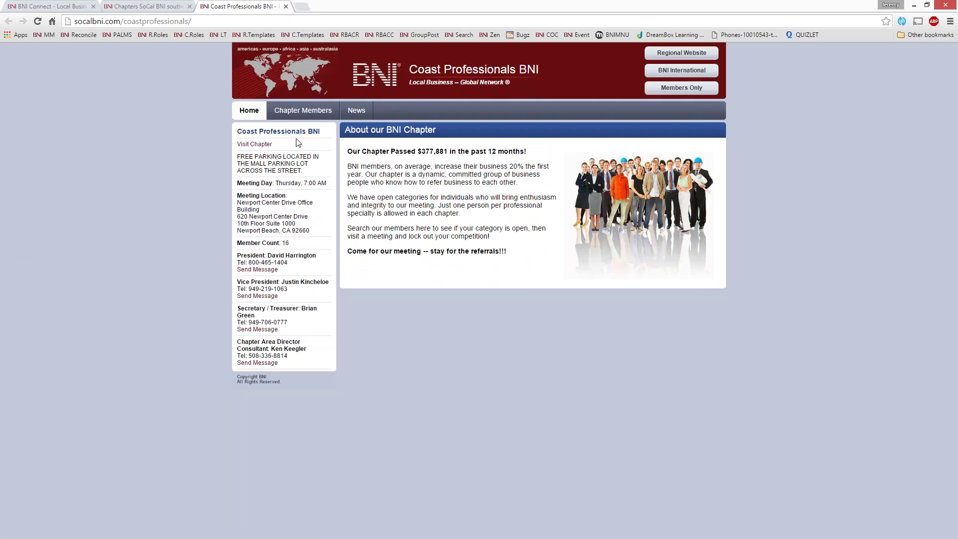
drag(301, 144, 238, 145)
key(Return)
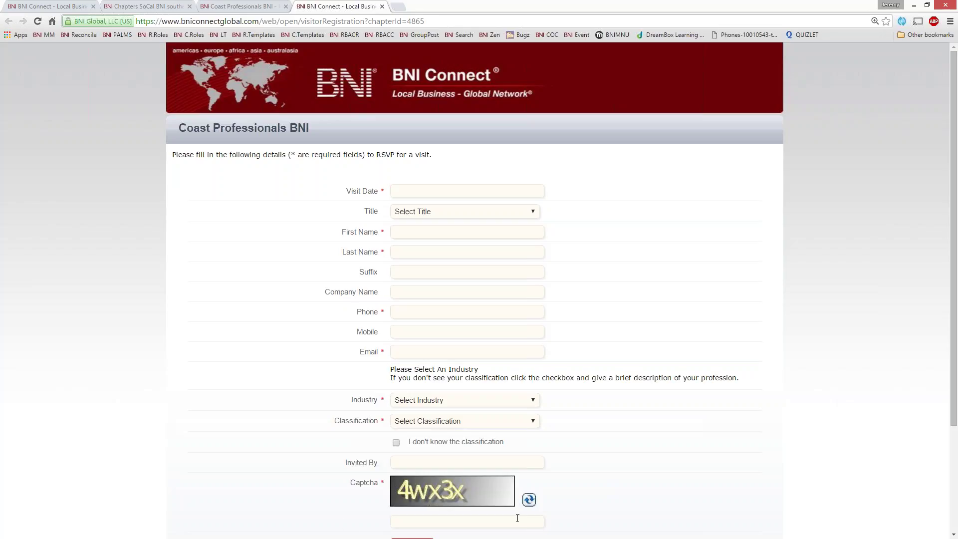
scroll(571, 447, down, 3)
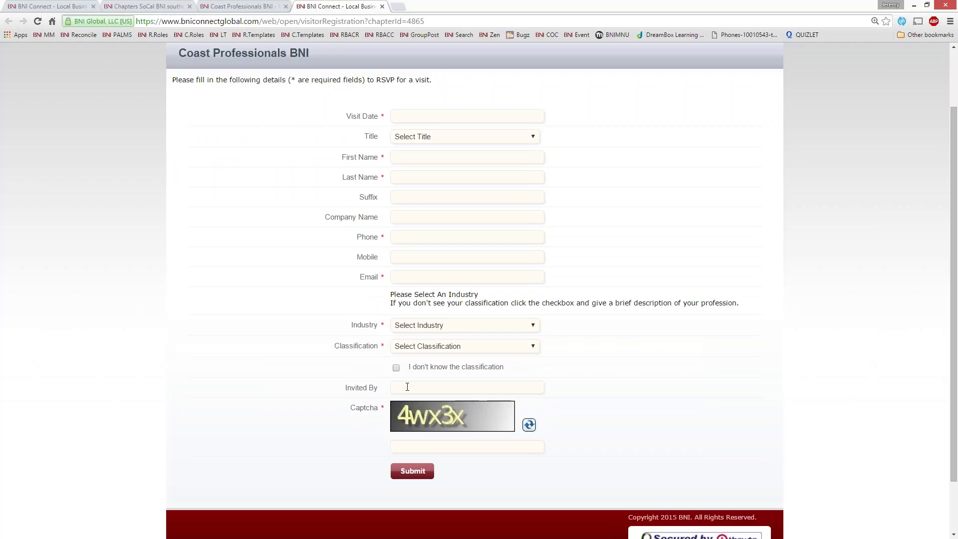
scroll(315, 263, up, 2)
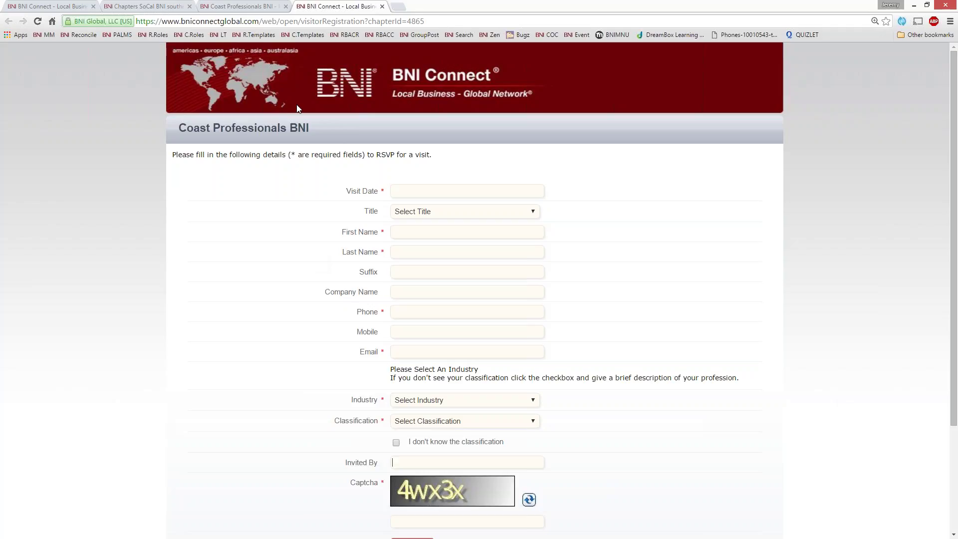
Close the RSVP form, Coast Professionals site and SoCal BNI chapter tabs.
click(382, 6)
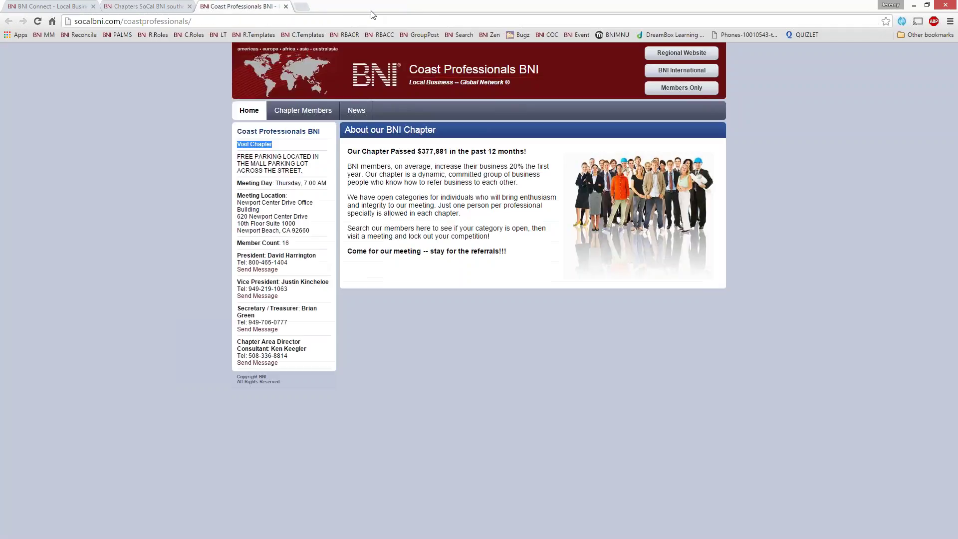
click(285, 6)
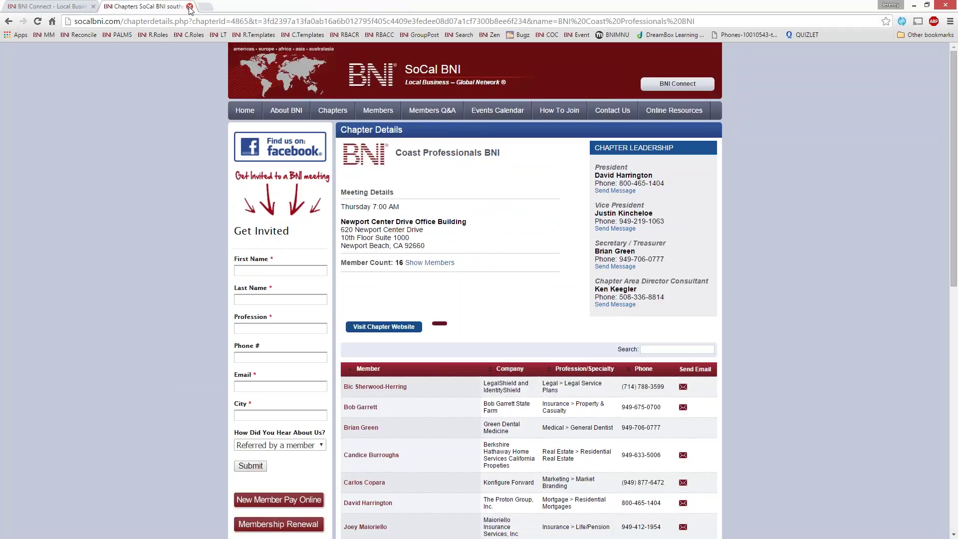
click(190, 6)
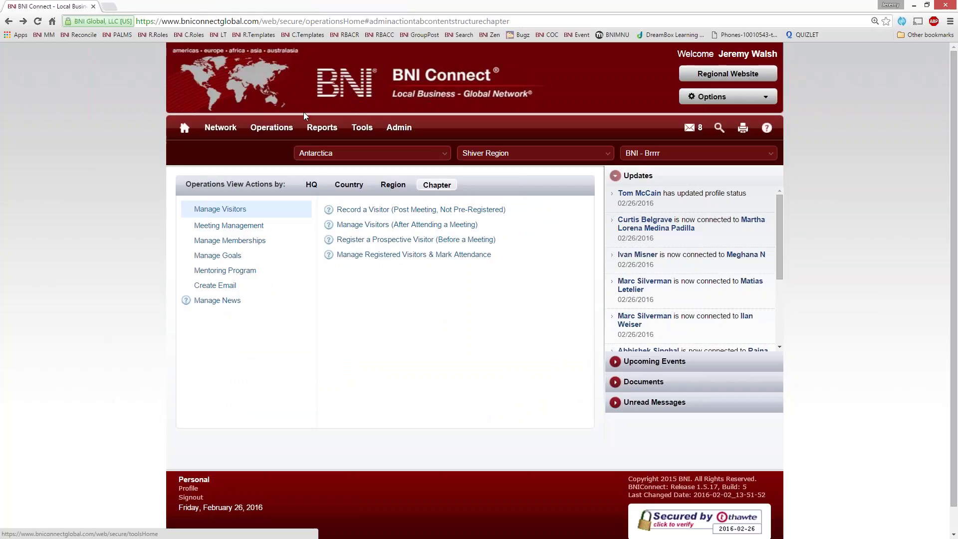
Open the chapter Visitor Registration Report for 02/26/2016 to 03/04/2016.
mouse_move(322, 129)
click(328, 204)
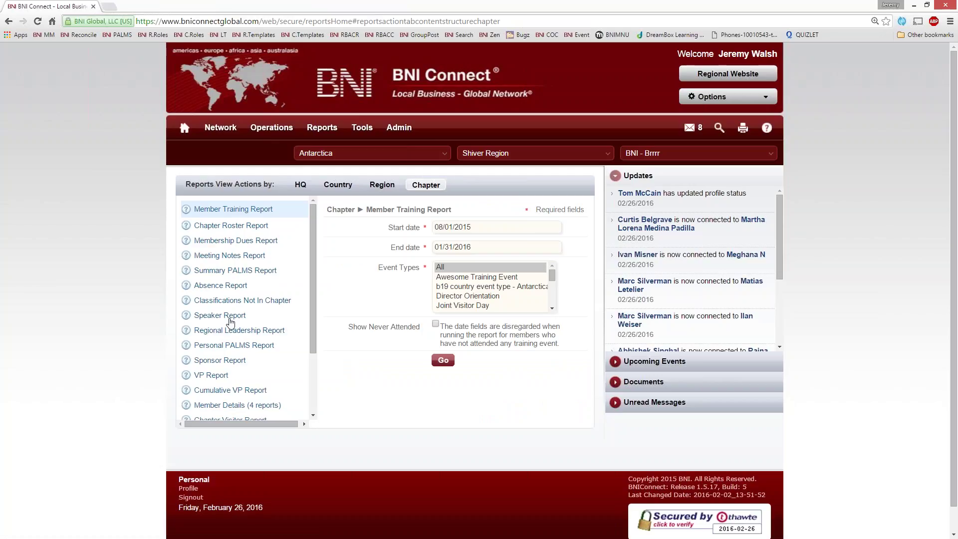
scroll(231, 324, down, 3)
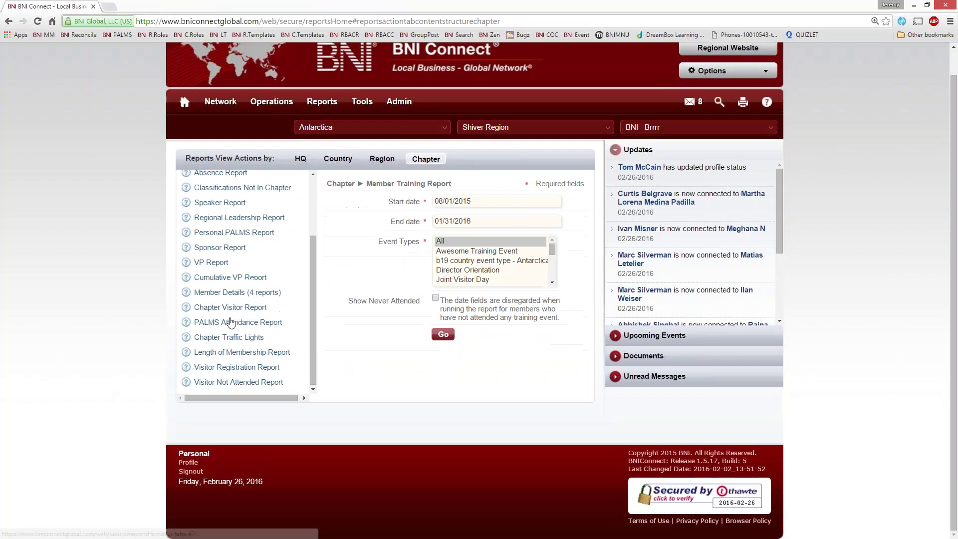
click(220, 368)
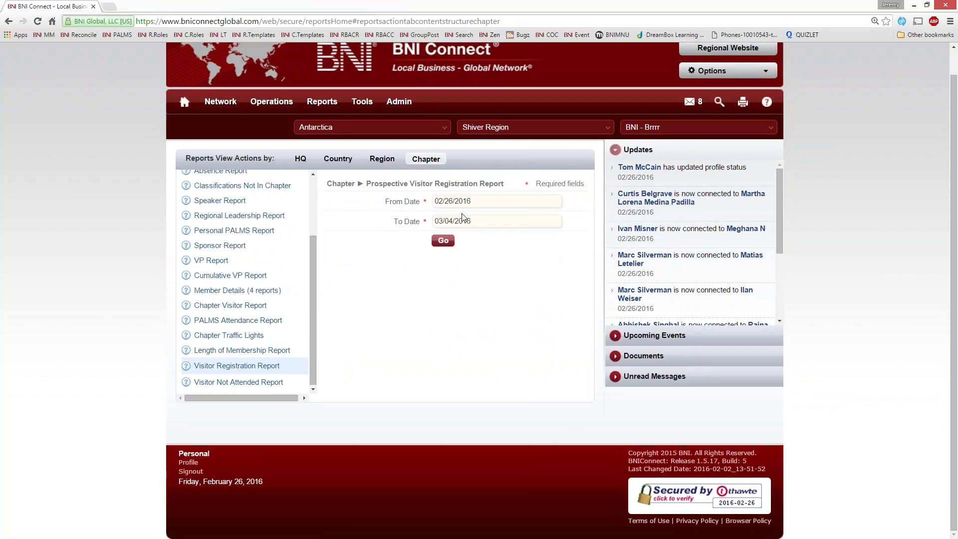
click(479, 201)
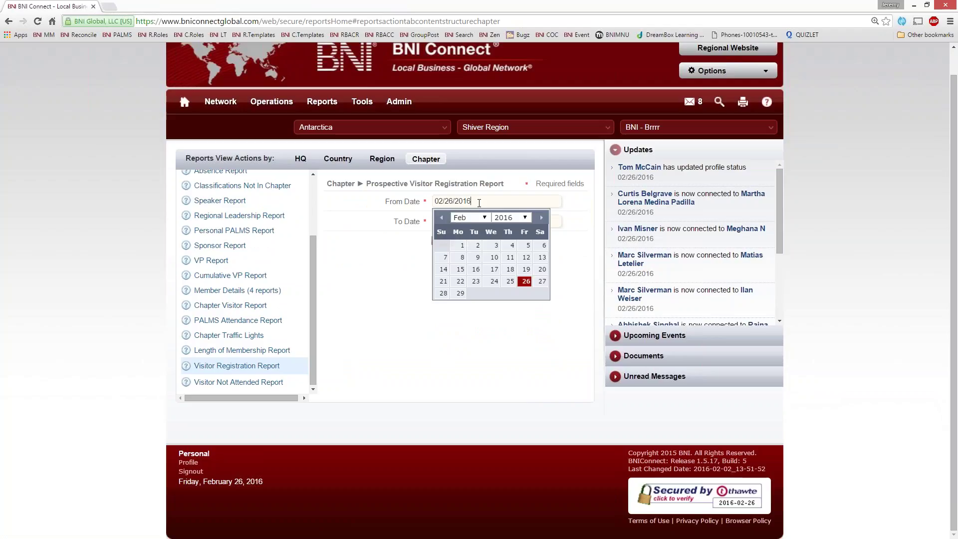
click(522, 334)
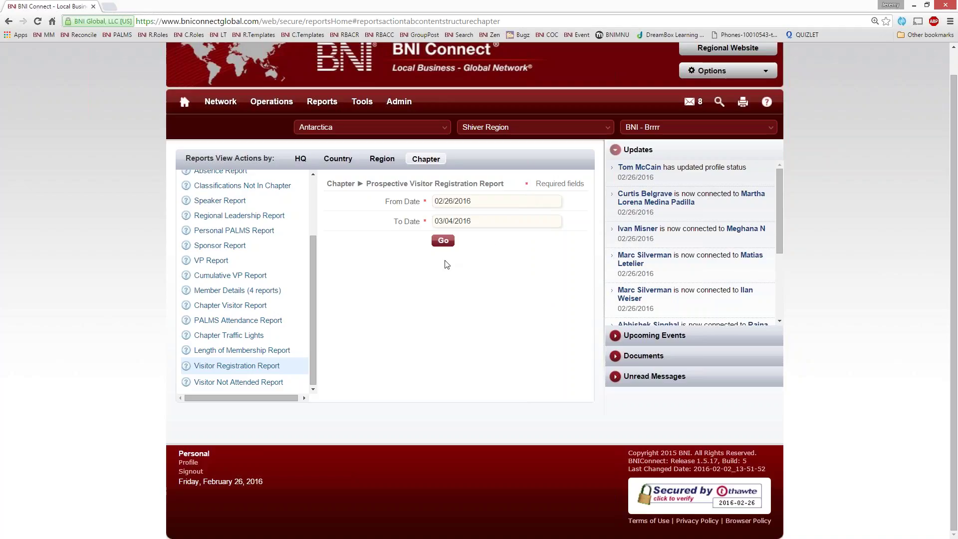
Run the report listing two Mar 2, 2016 visitors and export it without headers.
click(442, 242)
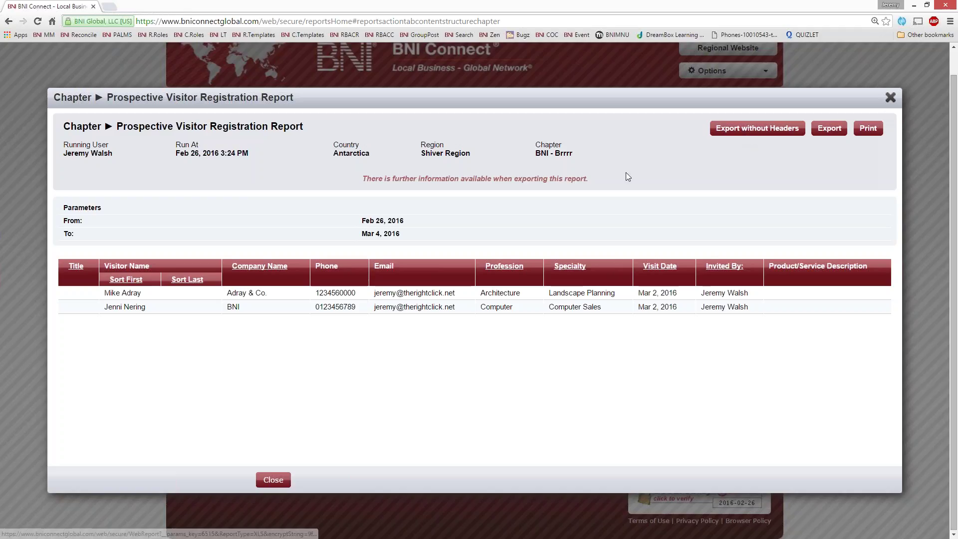
drag(587, 180, 360, 184)
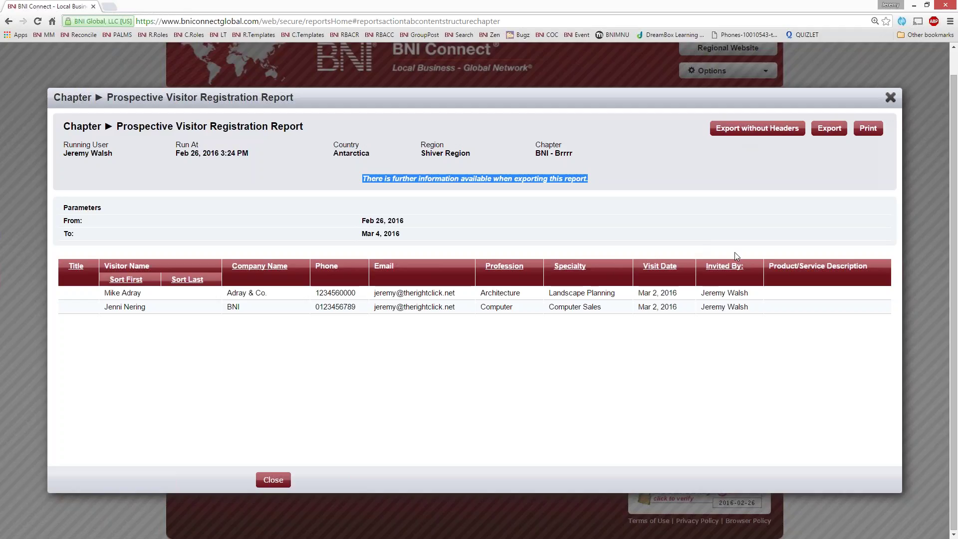
click(737, 130)
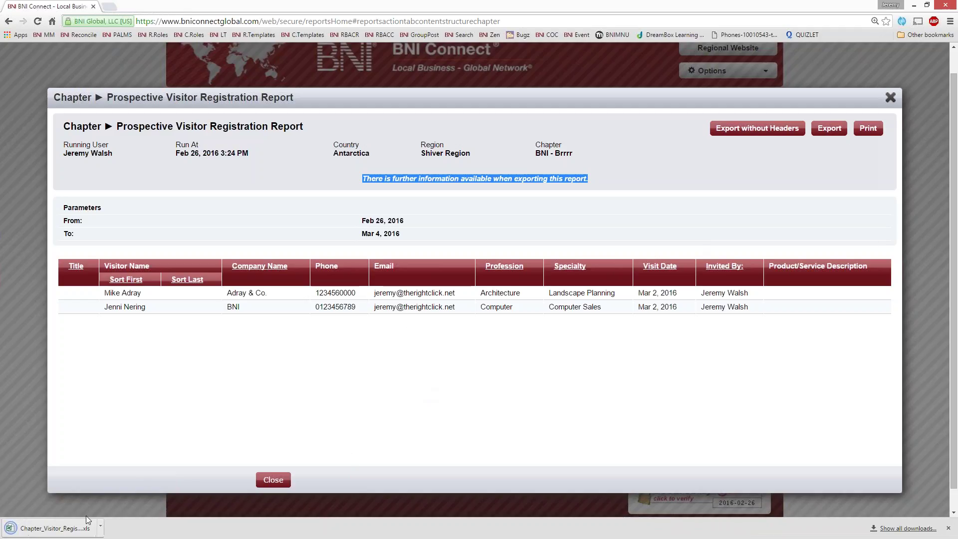
Open the exported .xls, AutoFit all columns, select columns O–Q, and enable editing.
click(85, 524)
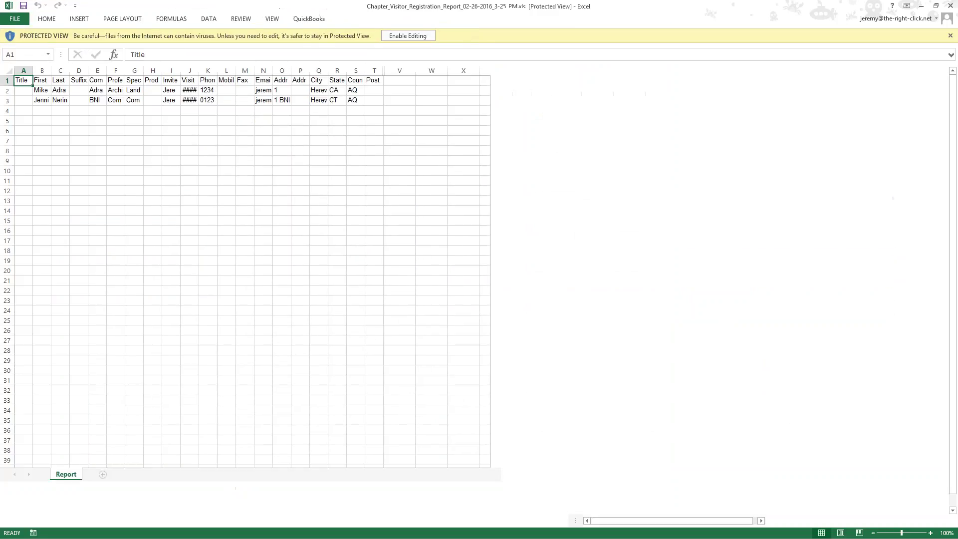
click(168, 122)
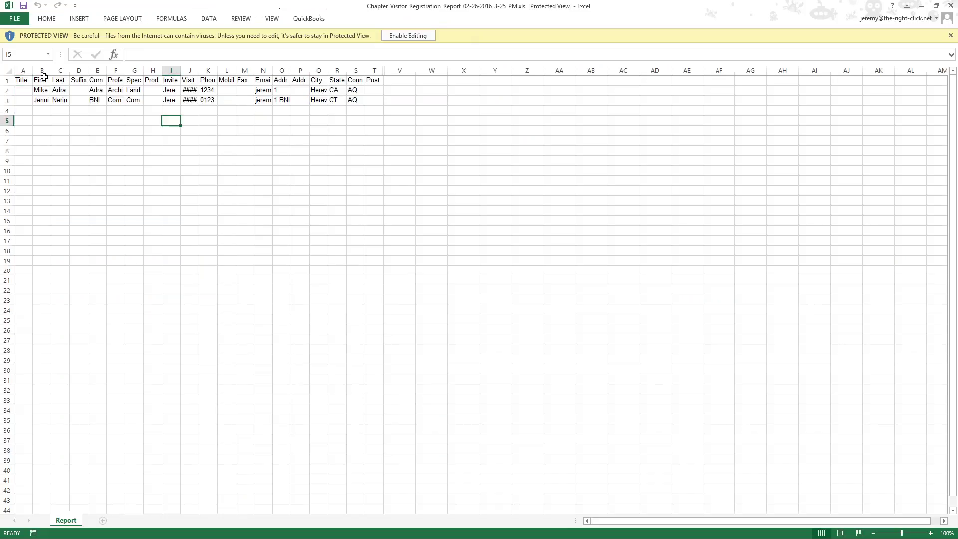
click(9, 71)
double_click(33, 70)
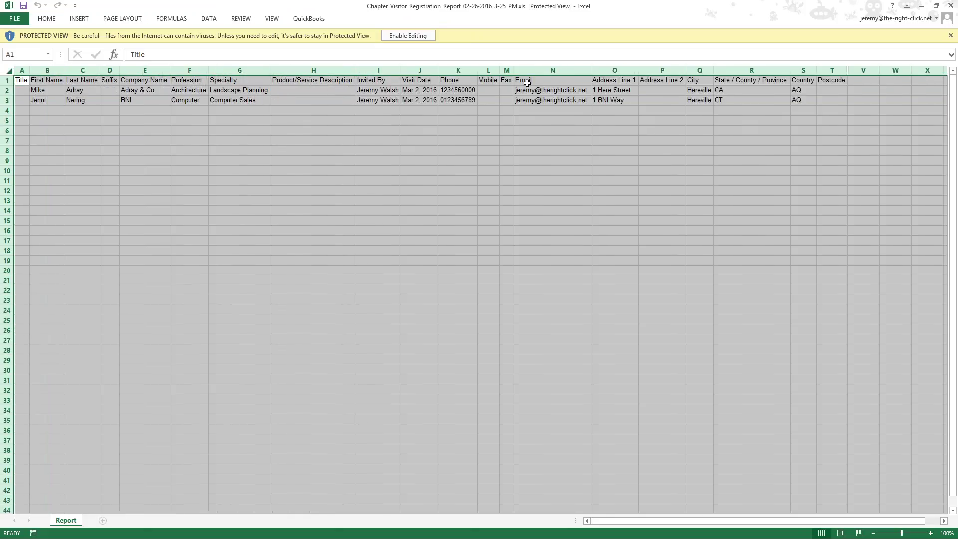
click(524, 83)
drag(611, 70, 698, 70)
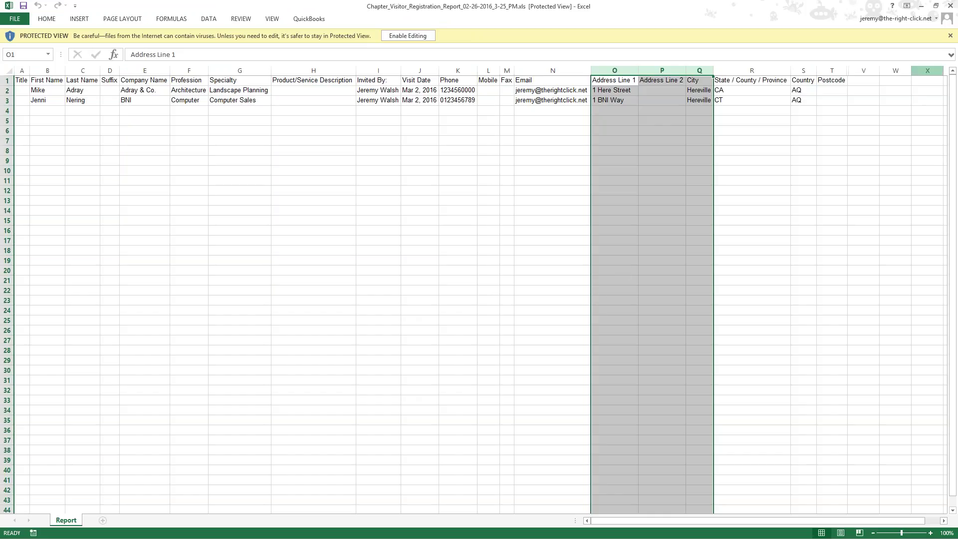
click(950, 35)
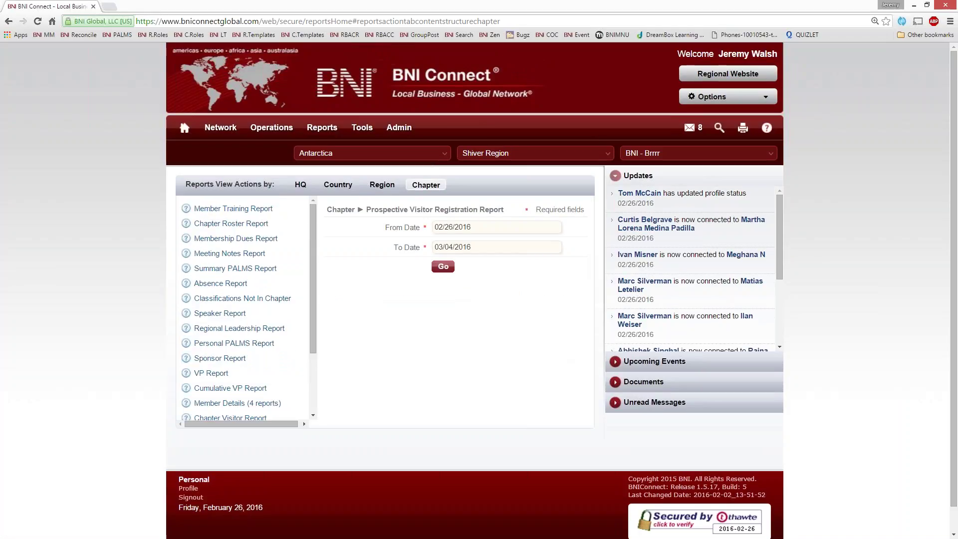
Go to Operations > Chapter to list BNI - Brrrr's visitor-management options.
mouse_move(272, 130)
click(271, 203)
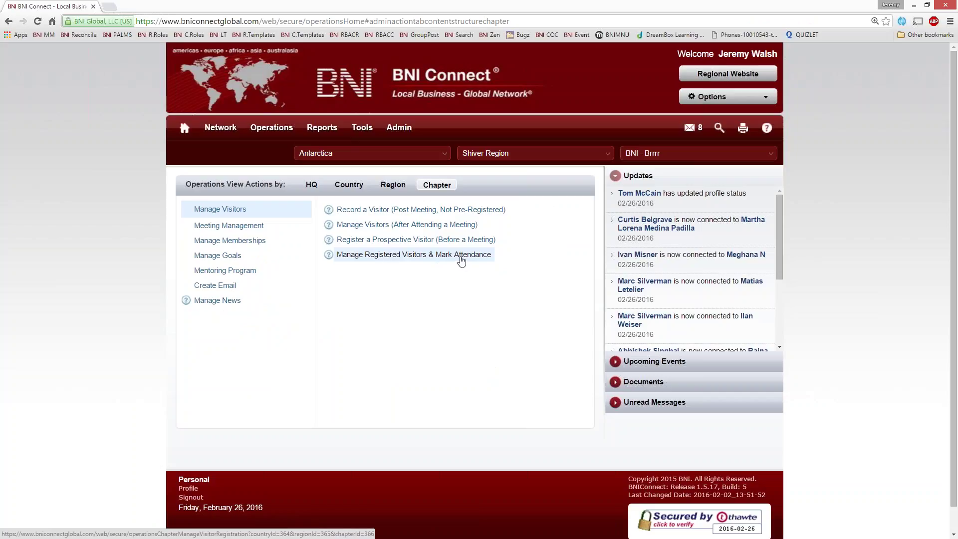
Search registered visitors from 02/24/2016 in Manage Visitor Registration.
click(462, 256)
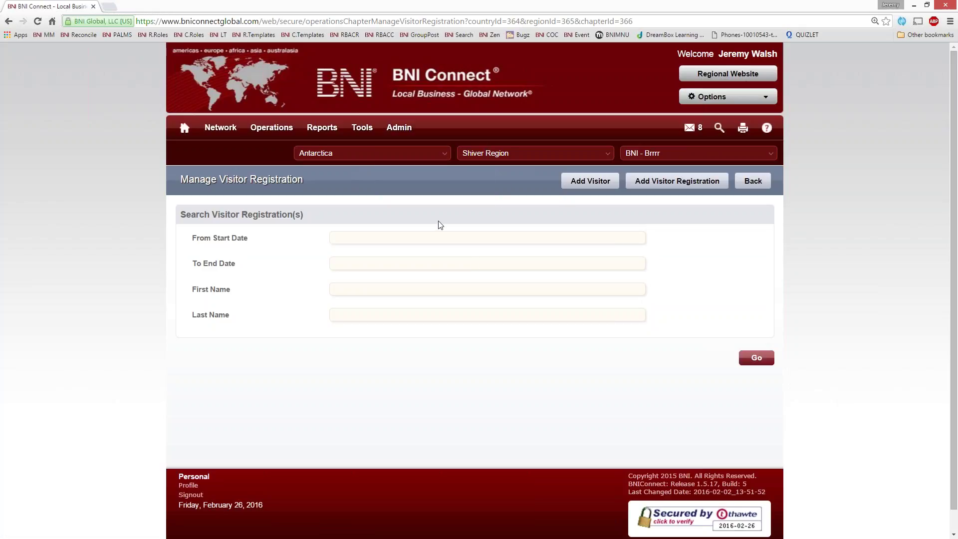
click(370, 242)
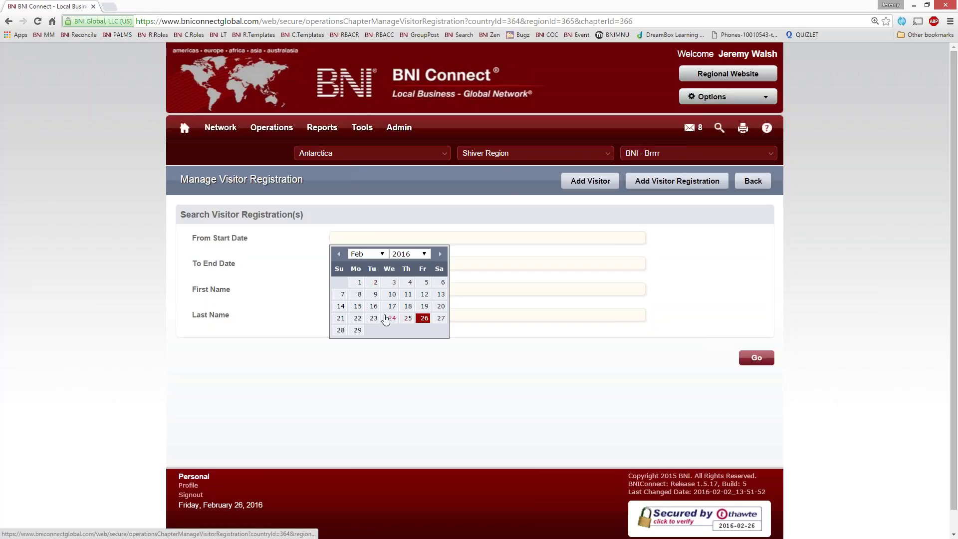
click(392, 319)
click(754, 358)
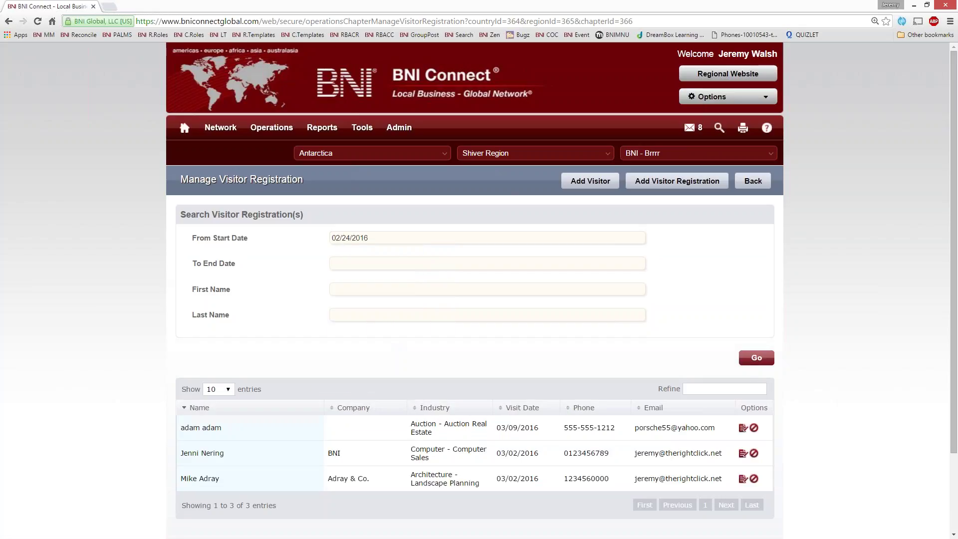
scroll(753, 366, down, 2)
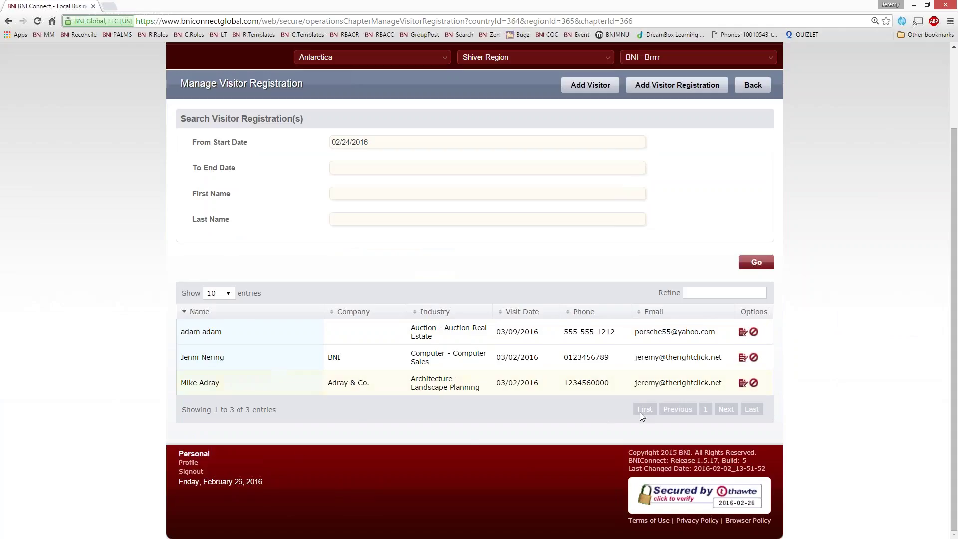
Edit the Landscape Planning visitor and tick Visitor Attended, keeping Add Visitor To PALMS.
click(743, 383)
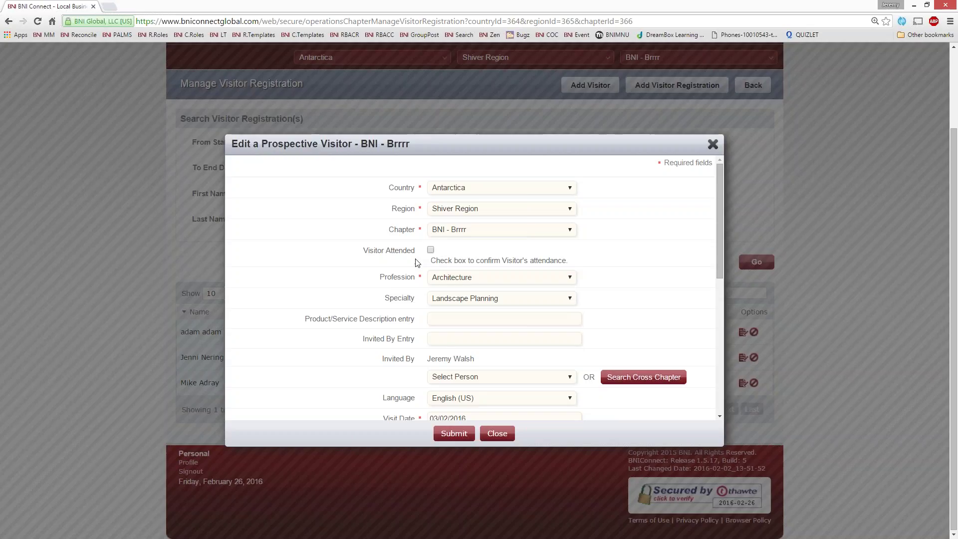
drag(363, 254, 415, 252)
click(431, 251)
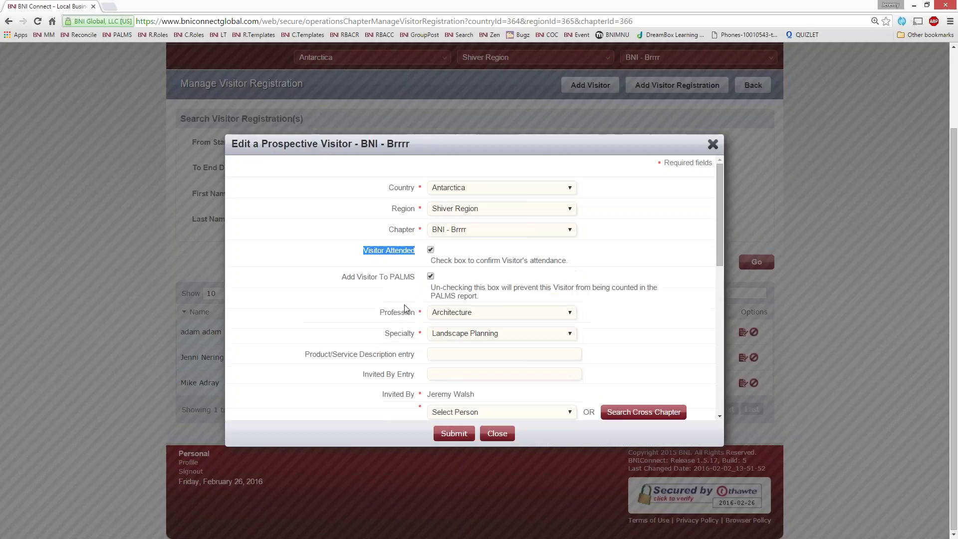
click(432, 251)
click(432, 251)
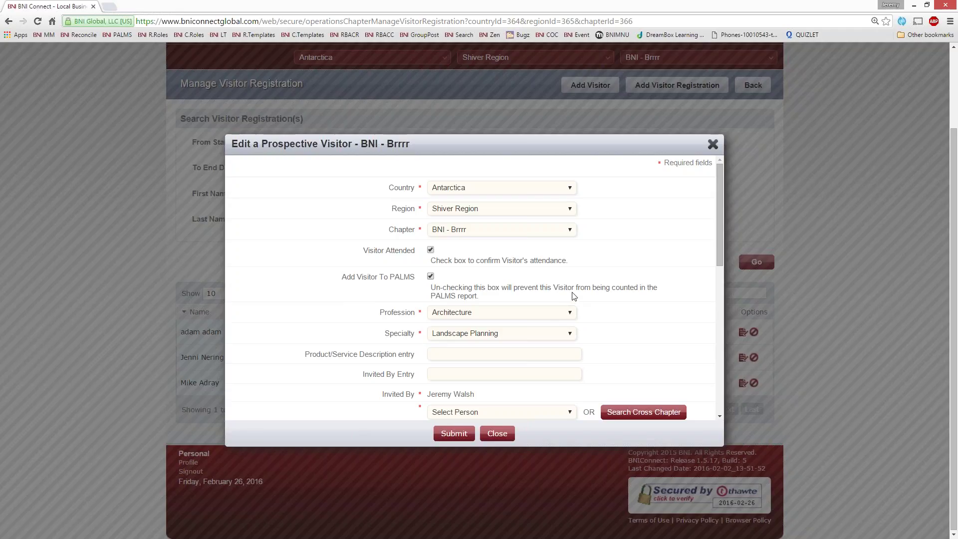
Set Invited By to the inviting chapter member, then scroll down to review the Email field.
scroll(571, 295, down, 2)
scroll(531, 322, down, 2)
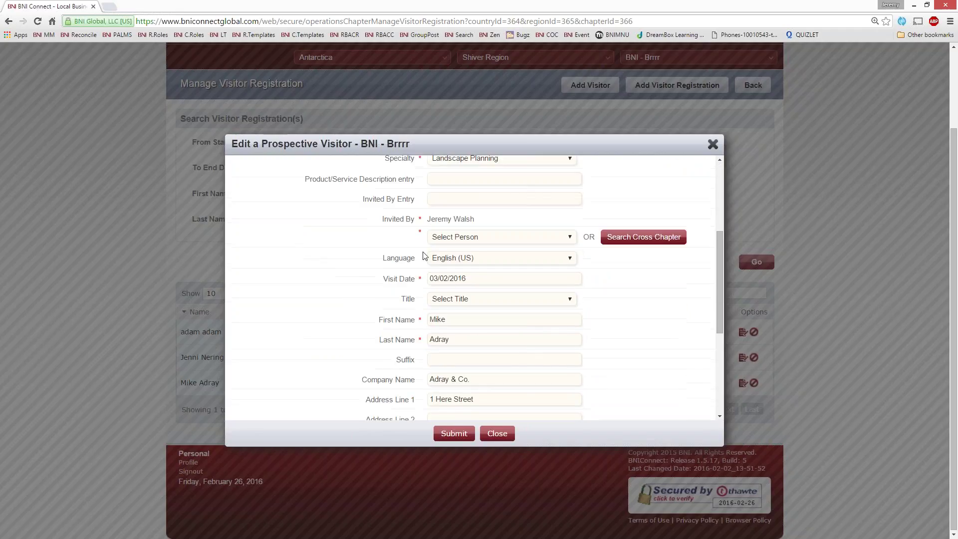
drag(421, 223, 382, 223)
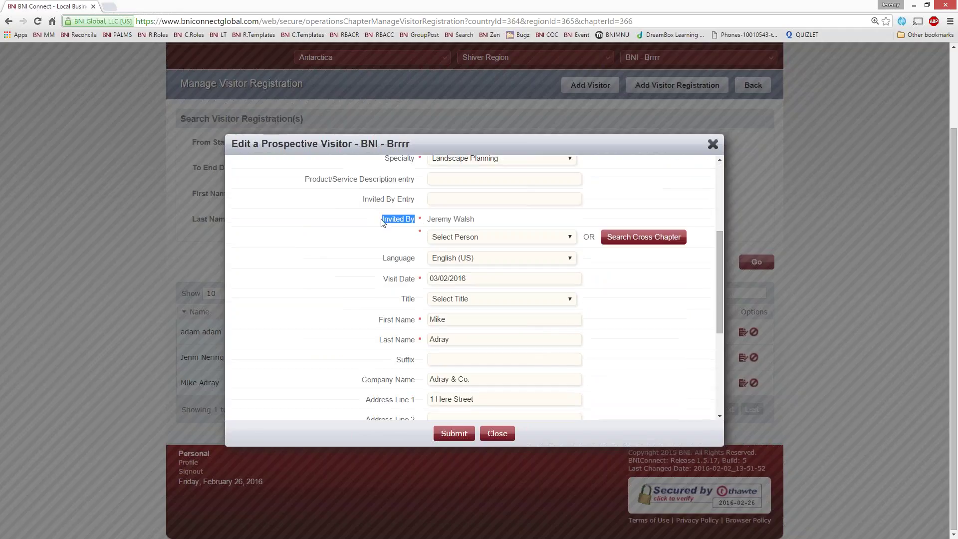
click(521, 240)
scroll(535, 343, down, 3)
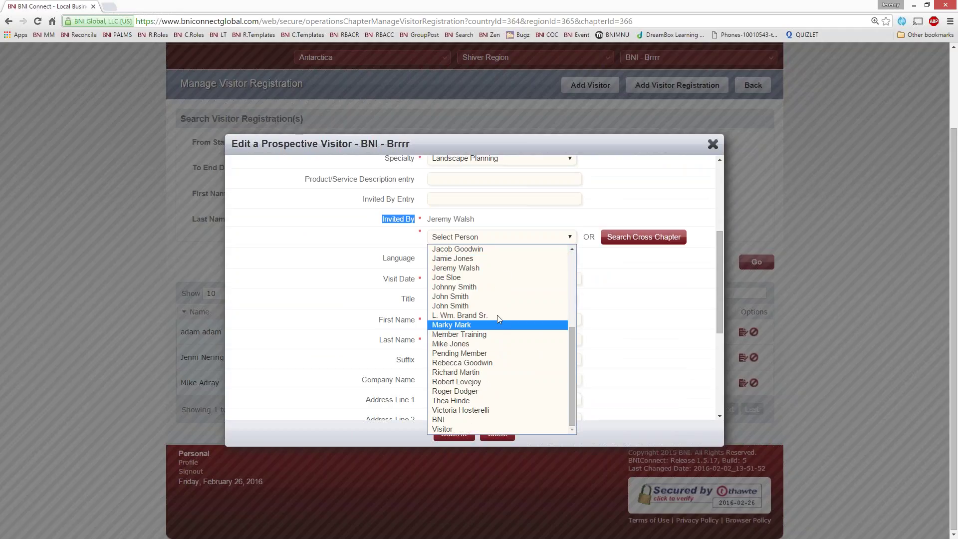
click(489, 271)
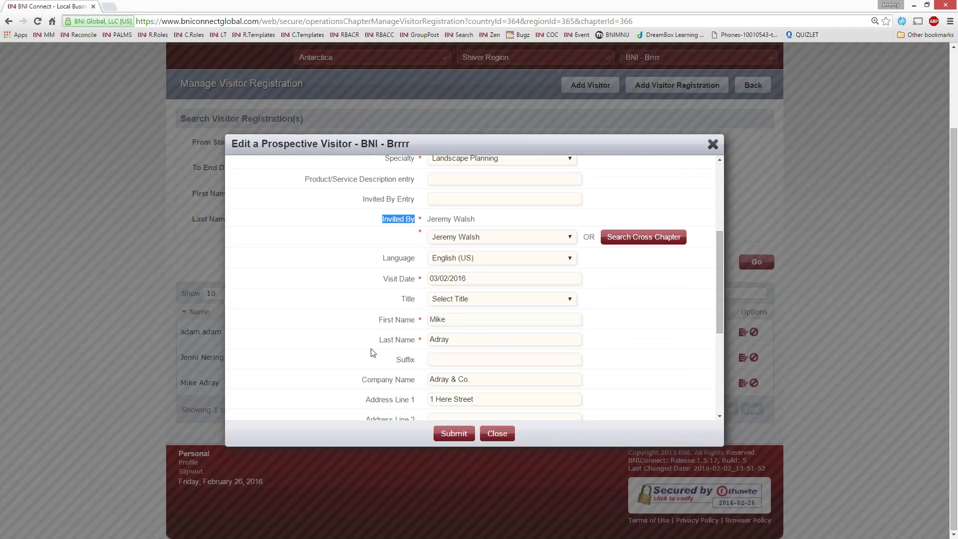
scroll(666, 374, down, 2)
scroll(498, 271, up, 1)
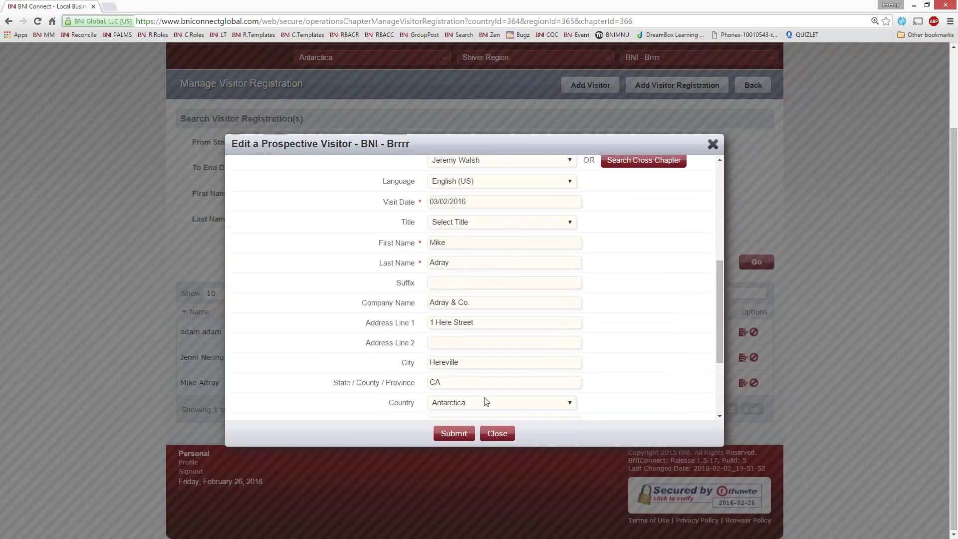
scroll(486, 402, down, 3)
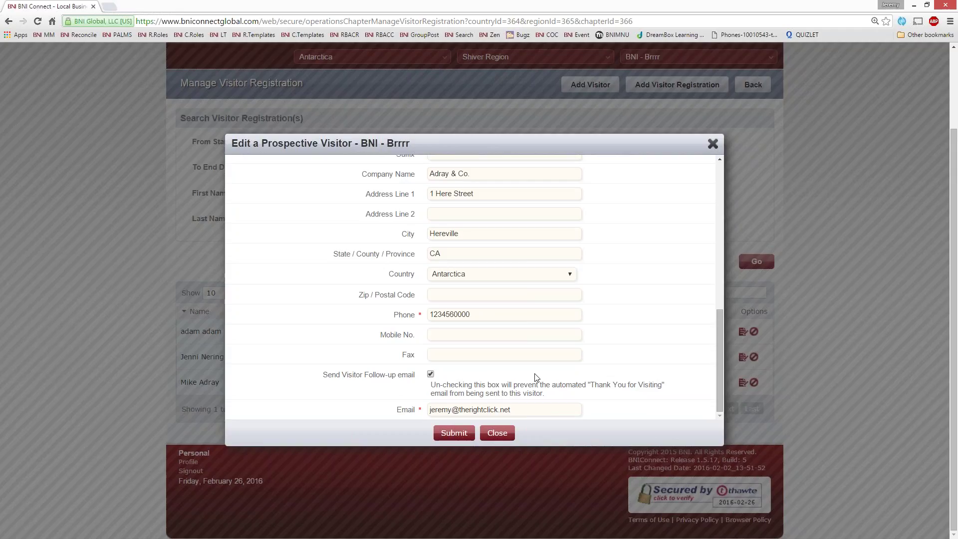
Submit the visitor's attendance update, then look over the Add Visitor form and close it unsaved.
click(450, 434)
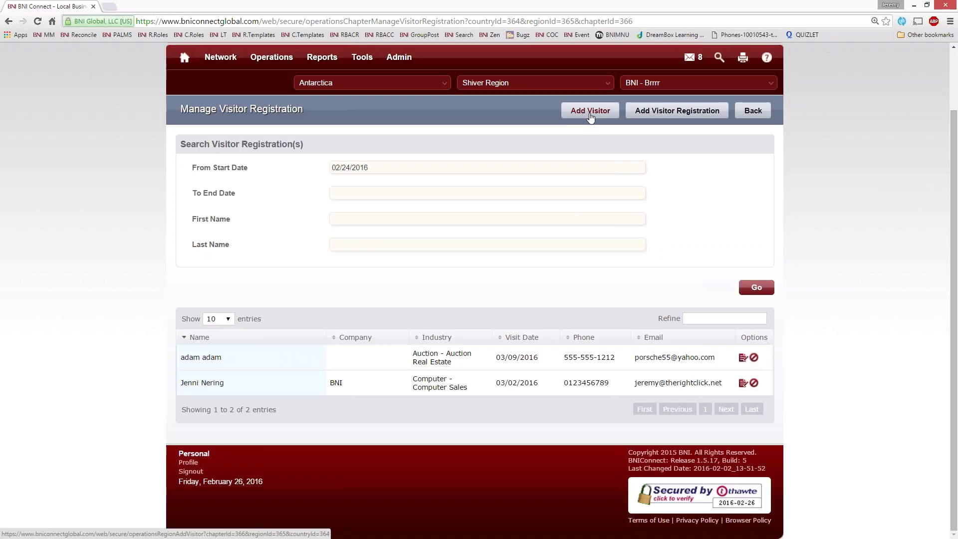
click(594, 116)
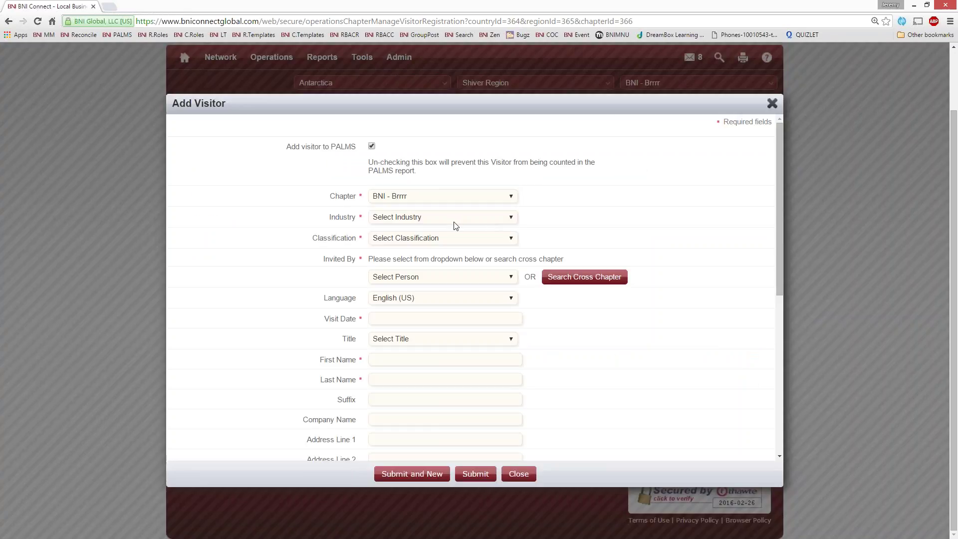
scroll(436, 371, down, 1)
scroll(436, 371, down, 5)
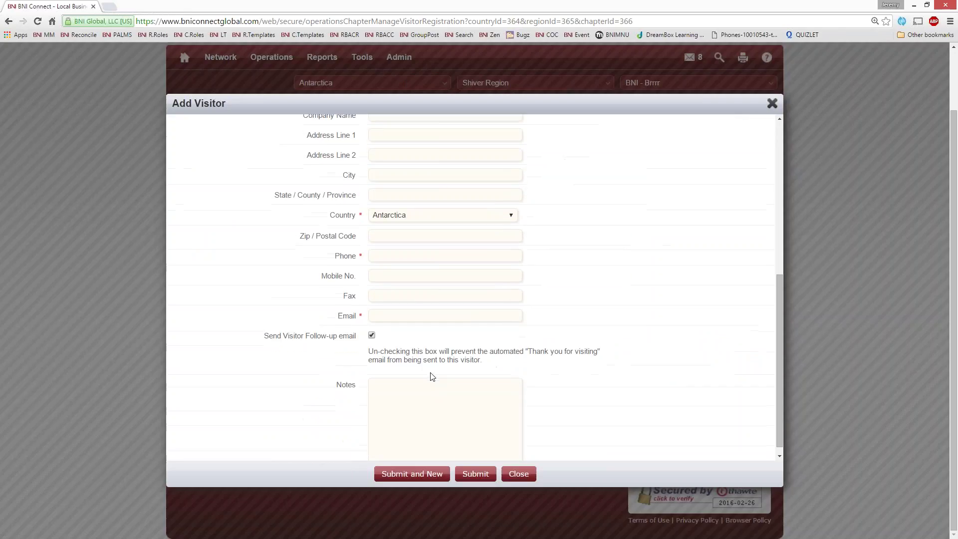
scroll(431, 374, up, 10)
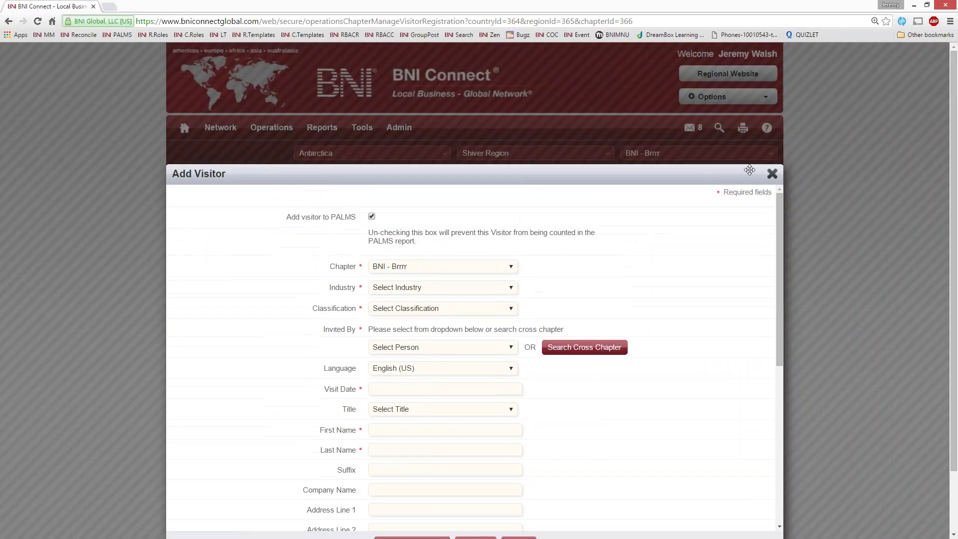
click(772, 173)
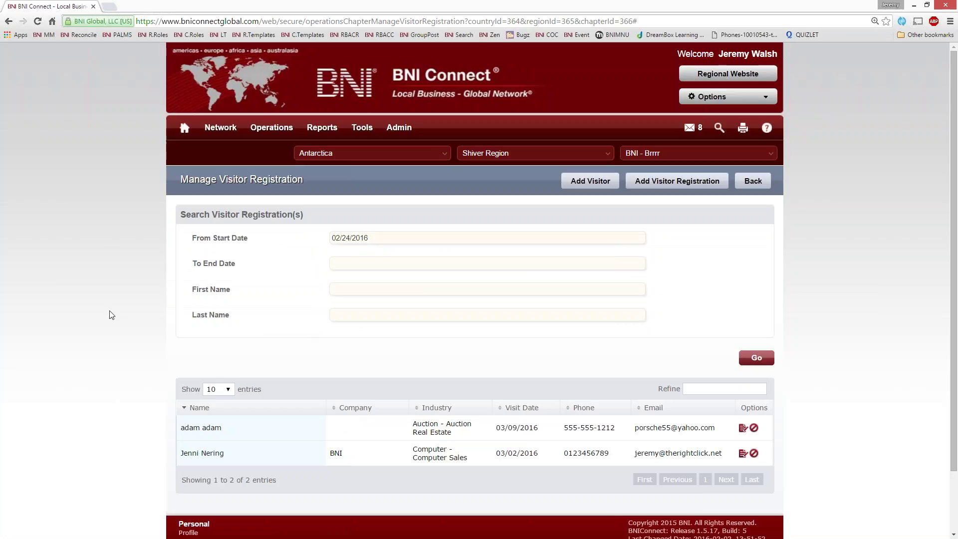
Go to Operations > Chapter to show the visitor-management actions for BNI - Brrrr.
mouse_move(271, 128)
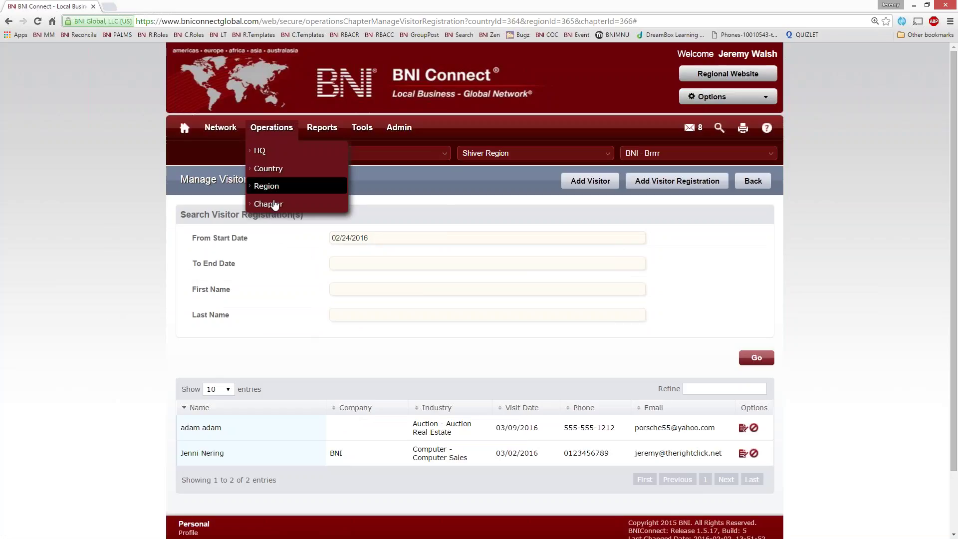
click(267, 203)
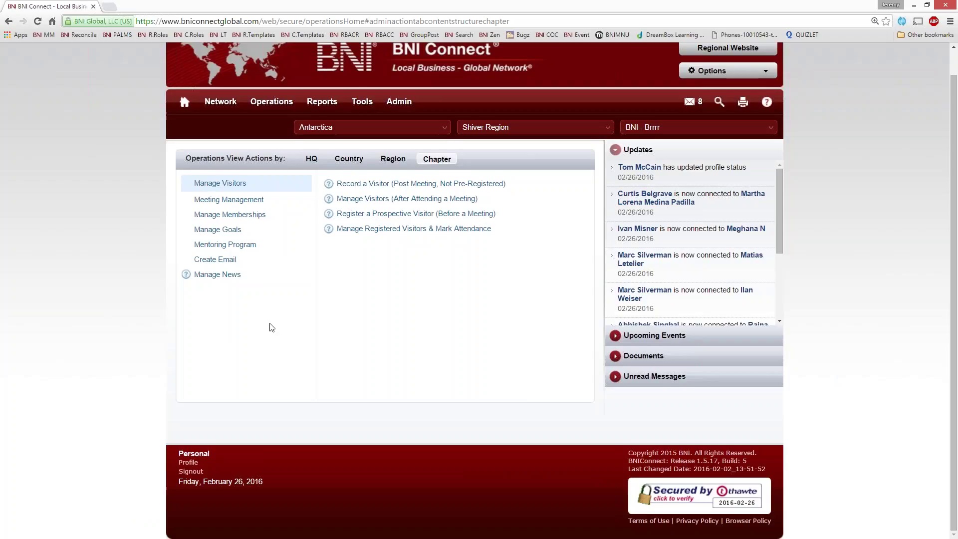
scroll(446, 379, up, 1)
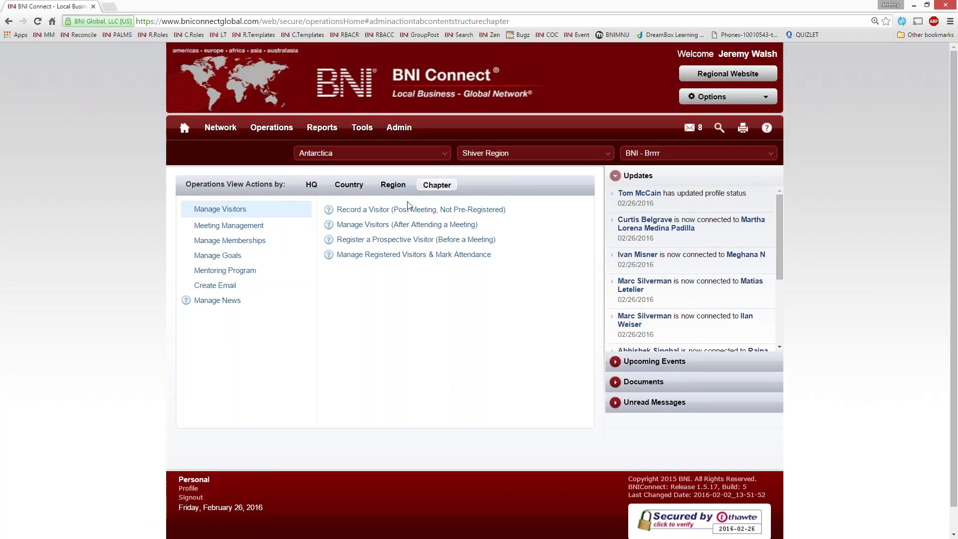
Open the Chapter Visitor Report form from the Reports > Chapter page.
mouse_move(322, 129)
click(331, 204)
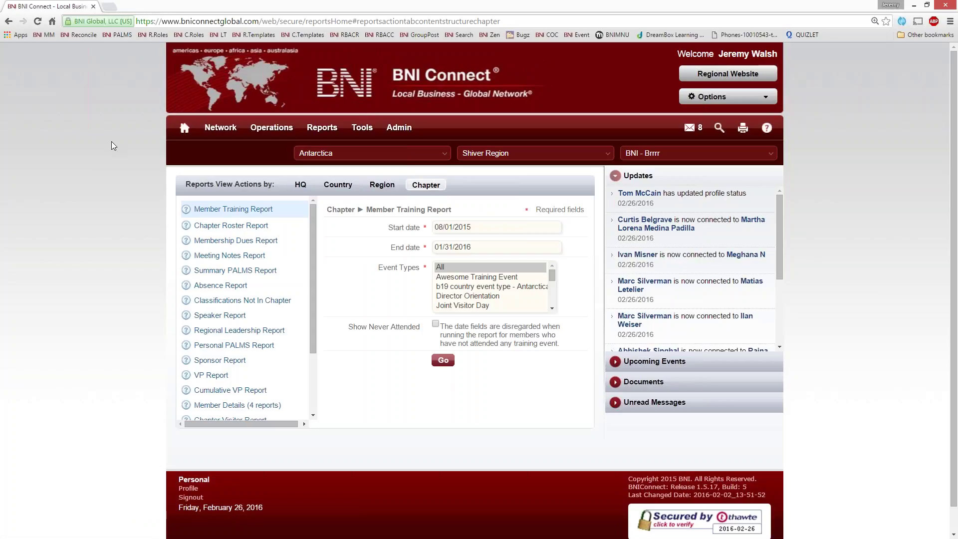
scroll(227, 391, down, 3)
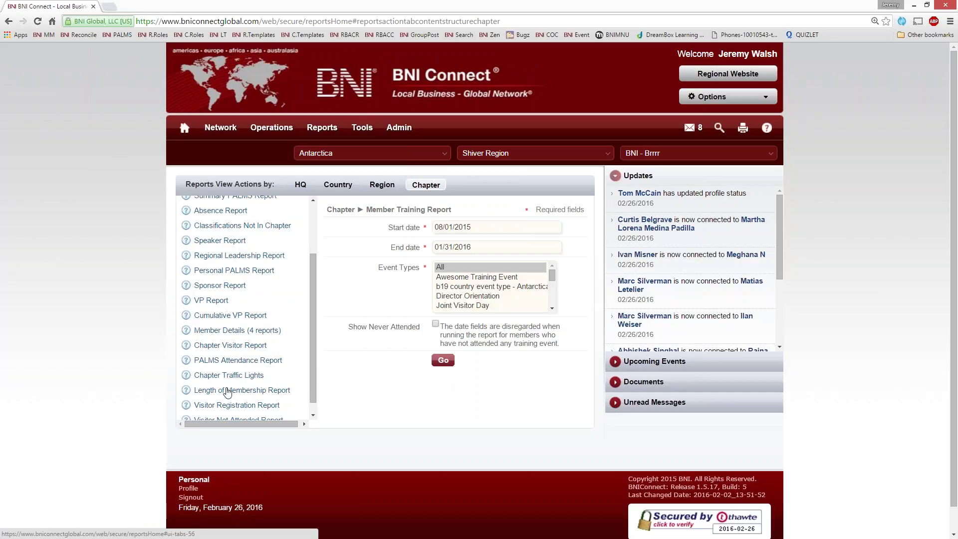
scroll(230, 404, down, 3)
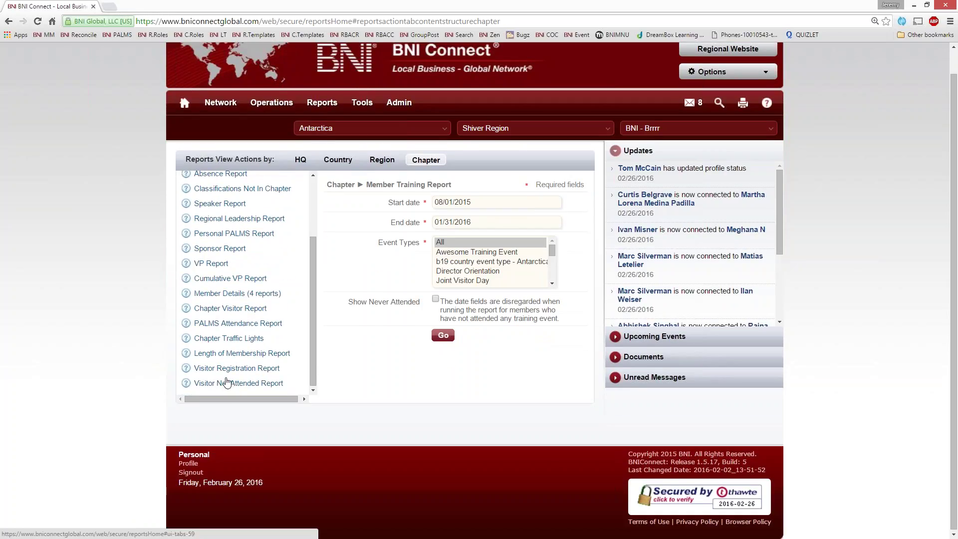
click(219, 312)
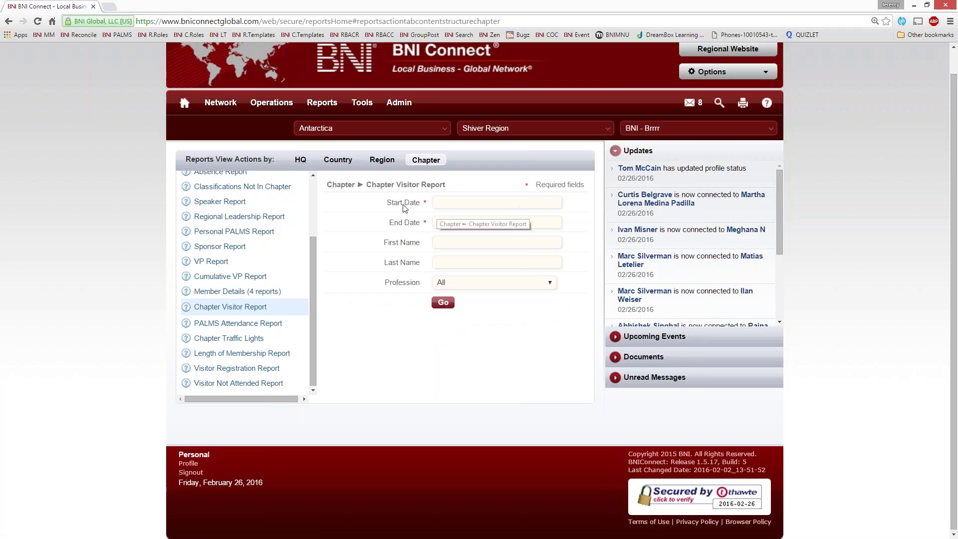
Run the Chapter Visitor Report from 10/01/2015 to 02/26/2016, review the seven visitors, and close the results.
click(460, 202)
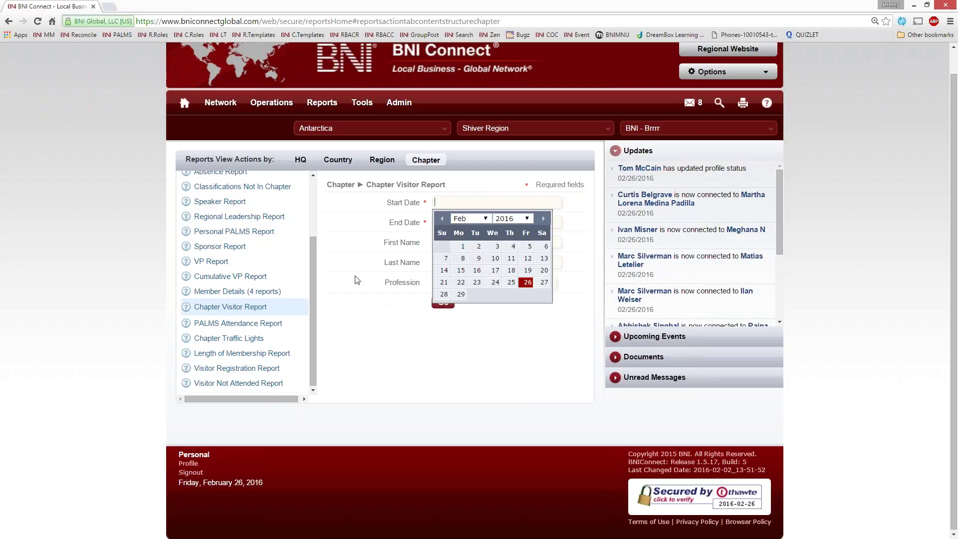
click(442, 218)
click(441, 218)
click(442, 218)
click(441, 218)
click(511, 247)
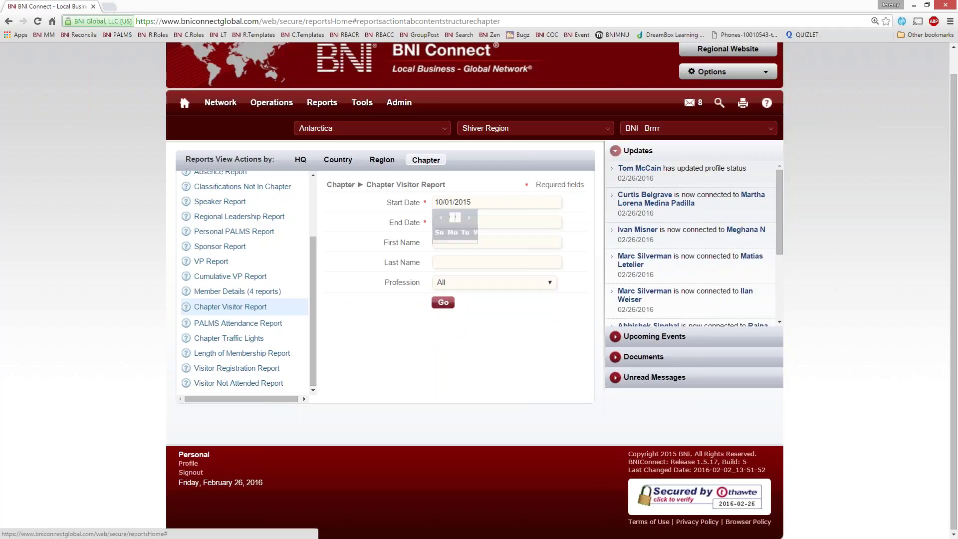
click(498, 222)
click(527, 302)
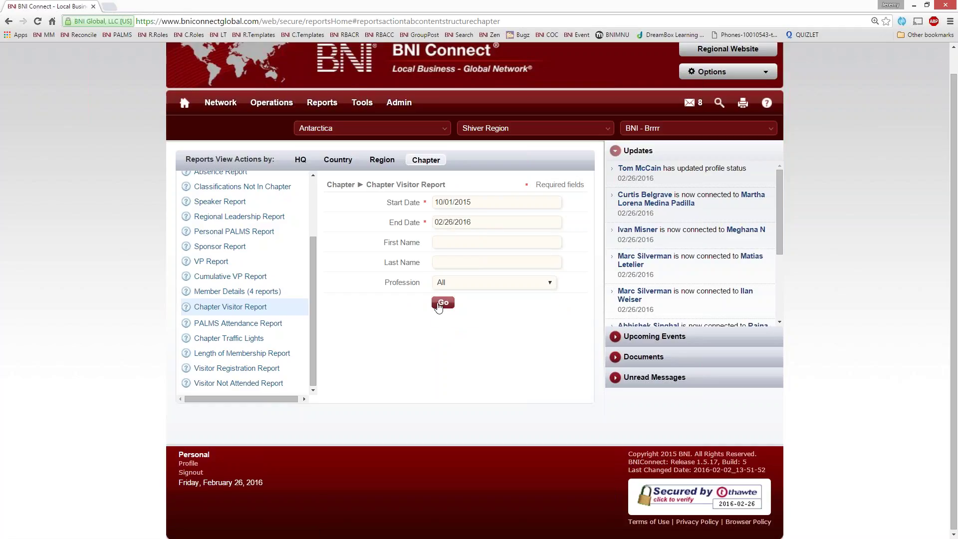
click(443, 302)
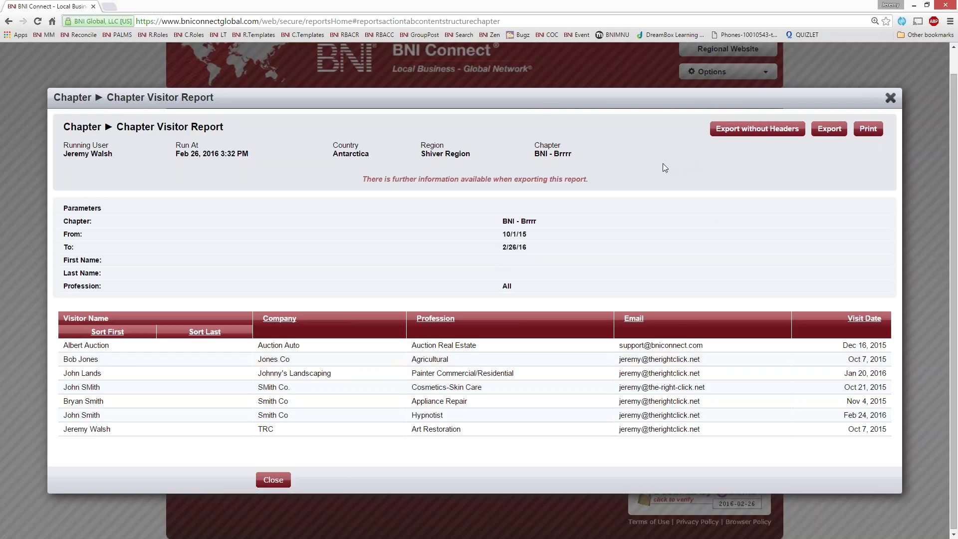
click(890, 98)
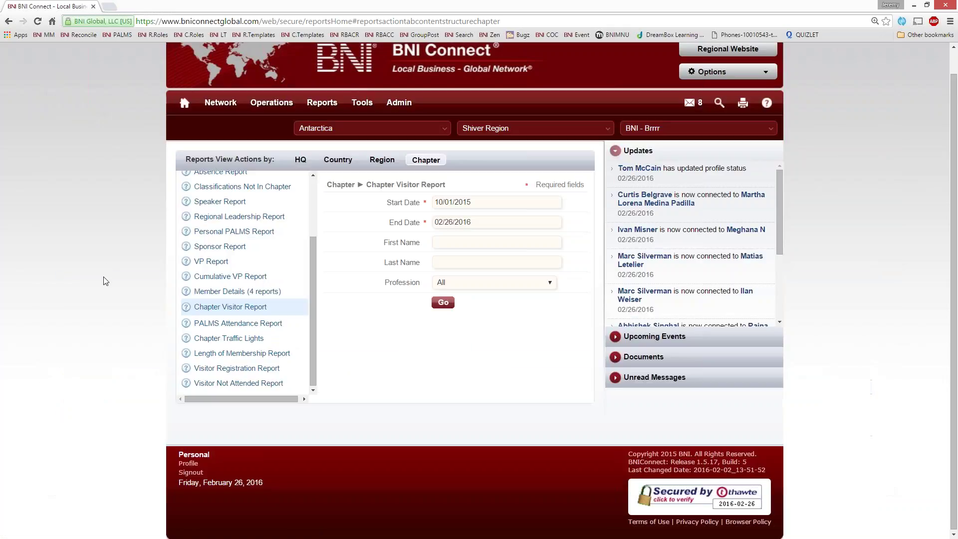
scroll(100, 296, up, 1)
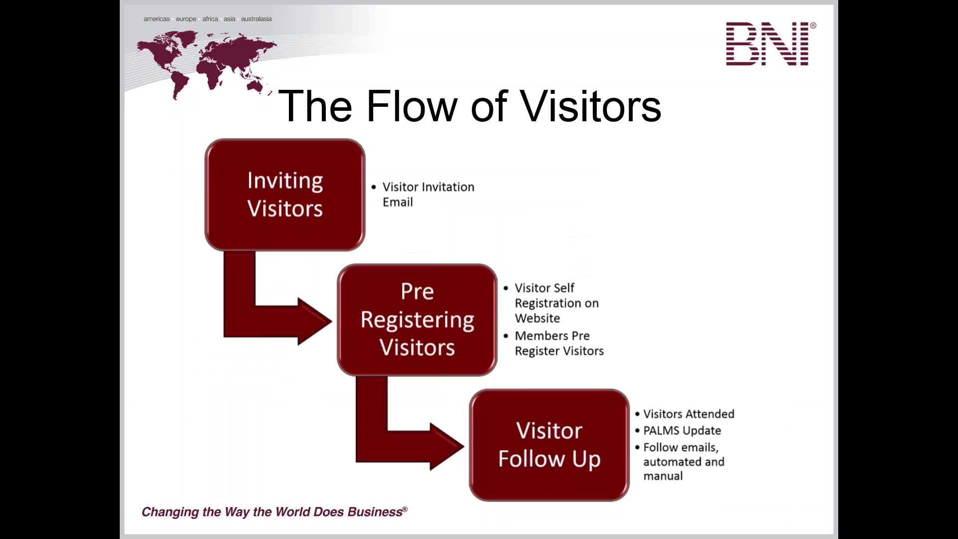